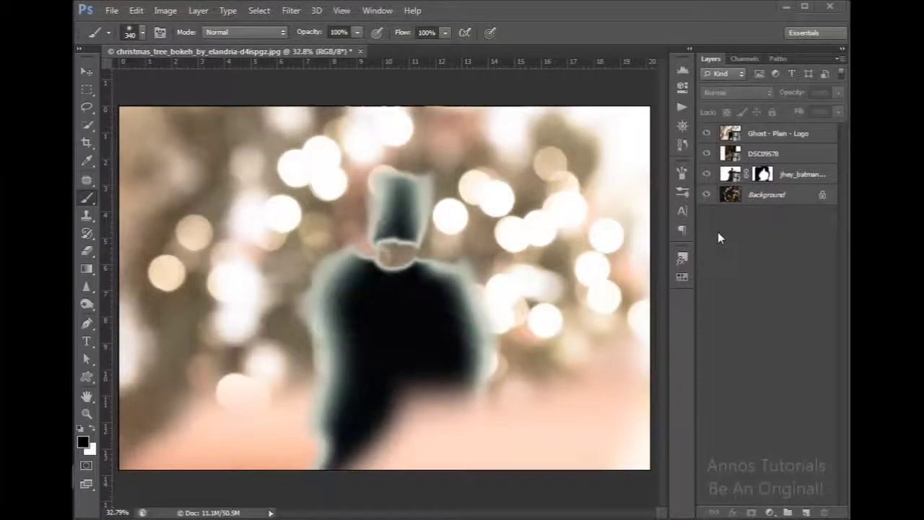
# Step: With the Move tool active, solo the Background bokeh layer and fit the image on screen
pyautogui.click(85, 71)
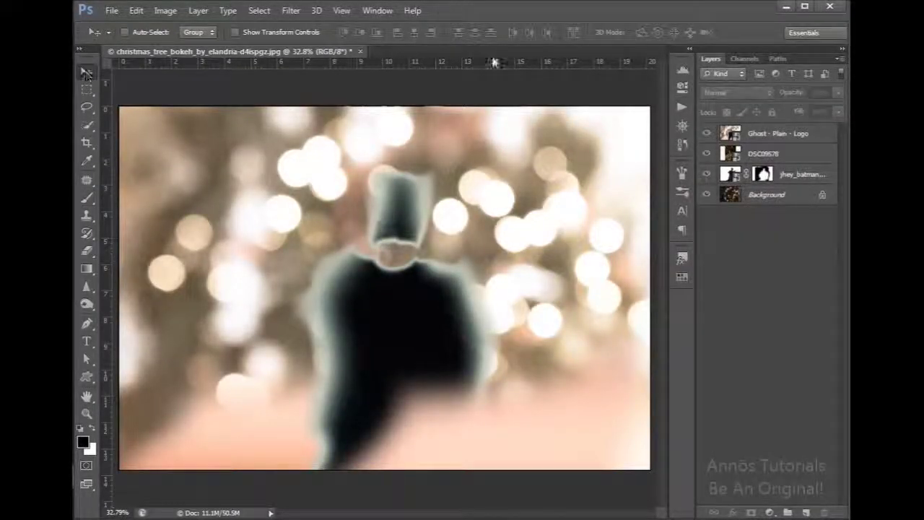
pyautogui.scroll(1, 399, 286)
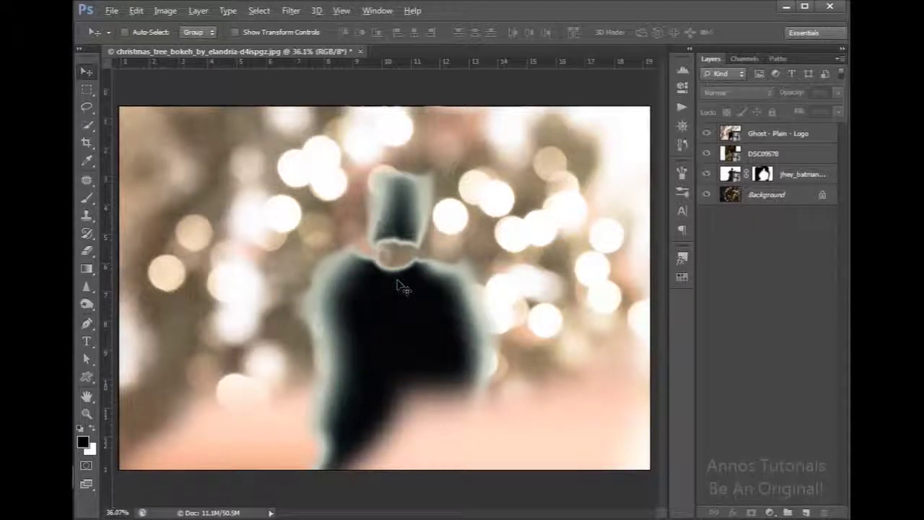
pyautogui.scroll(1, 403, 286)
pyautogui.press('alt')
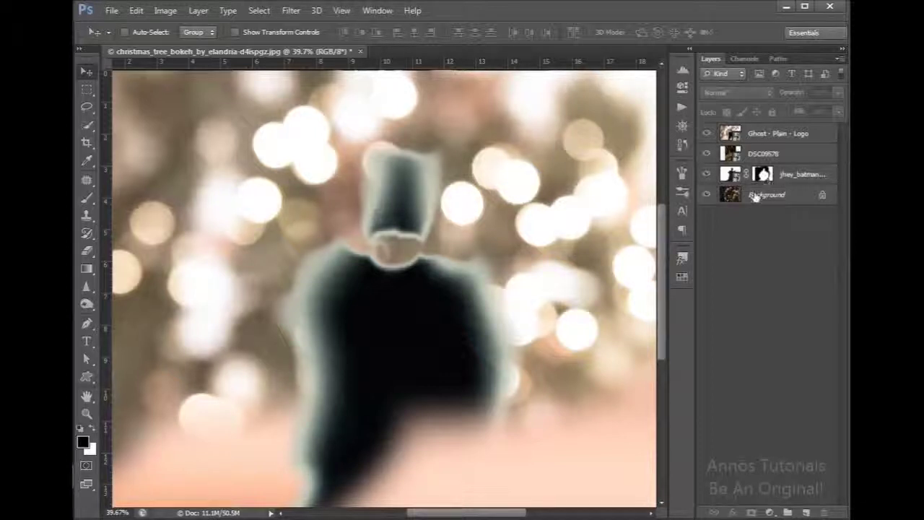
pyautogui.keyDown('alt'); pyautogui.click(707, 196); pyautogui.keyUp('alt')
pyautogui.hotkey('ctrl', '0')
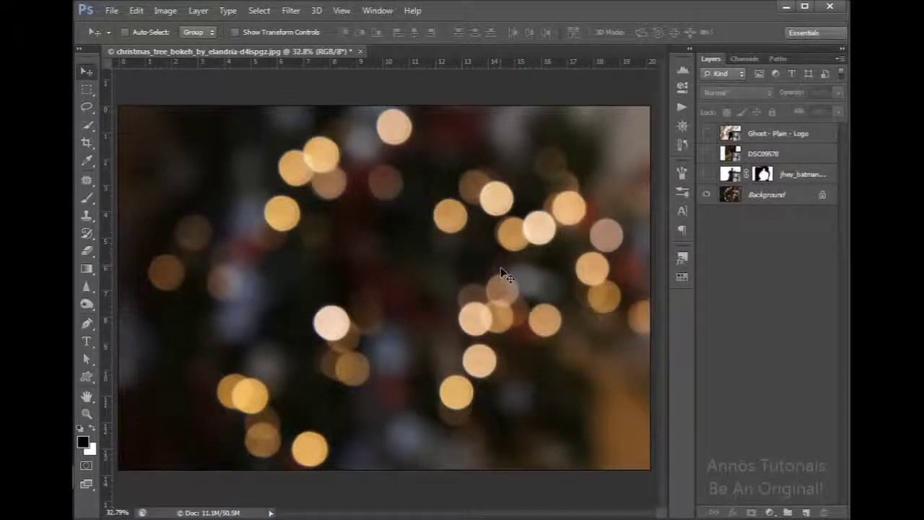
# Step: Make the batman and DSC09578 layers visible, selecting each in turn
pyautogui.keyDown('alt'); pyautogui.click(707, 174); pyautogui.keyUp('alt')
pyautogui.click(729, 174)
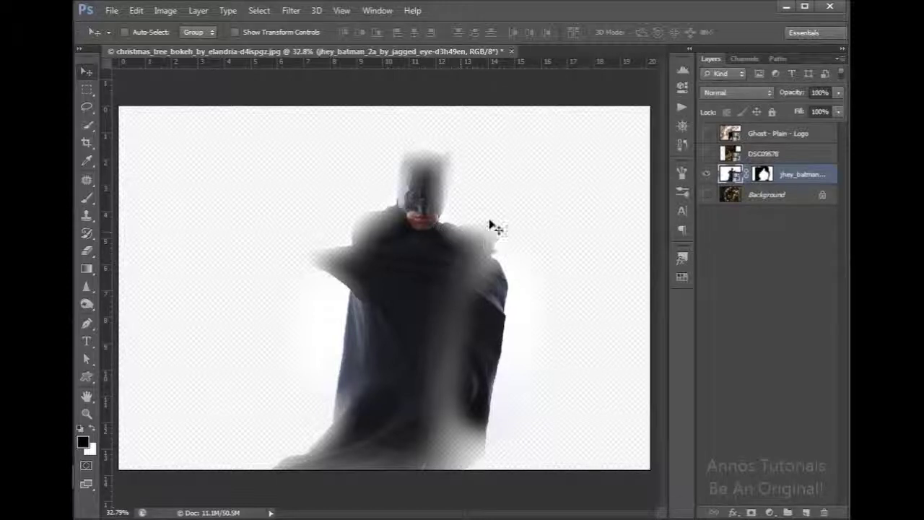
pyautogui.click(707, 154)
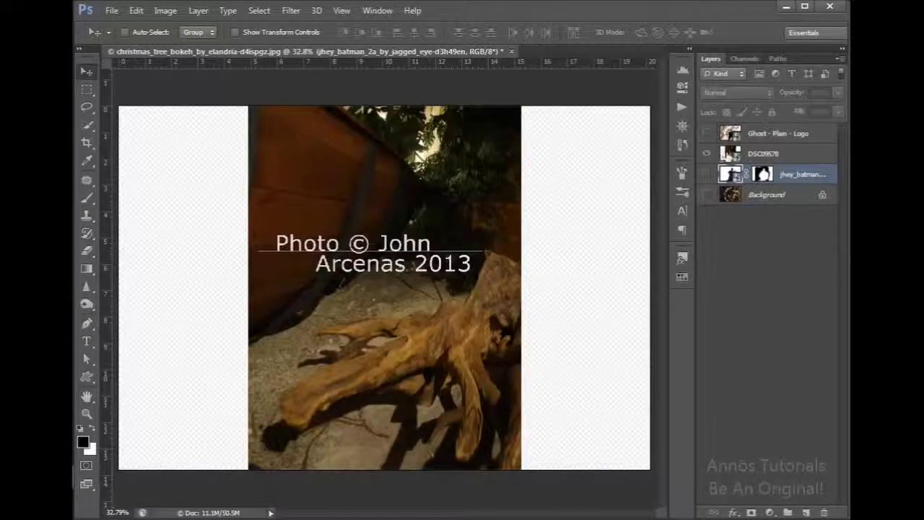
pyautogui.click(726, 154)
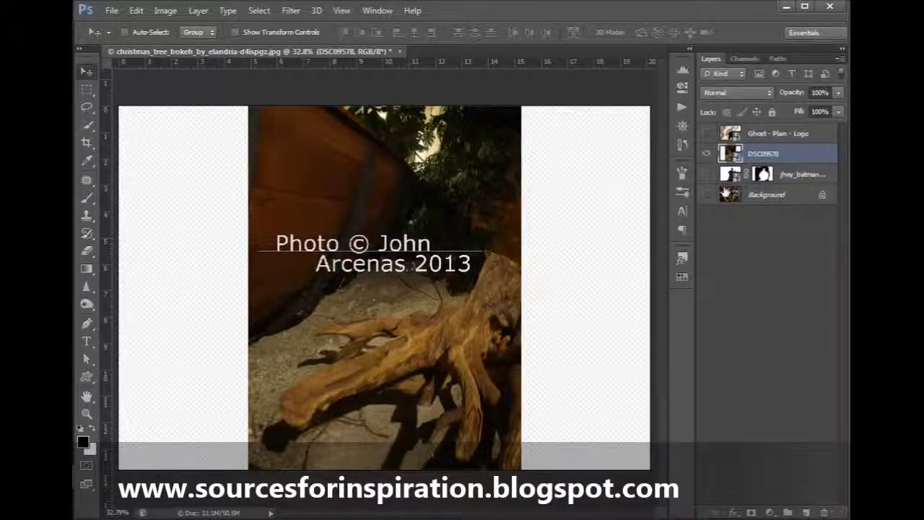
# Step: Toggle layer visibility so DSC09578 and Background are shown and batman is hidden
pyautogui.click(706, 194)
pyautogui.click(706, 174)
pyautogui.click(706, 153)
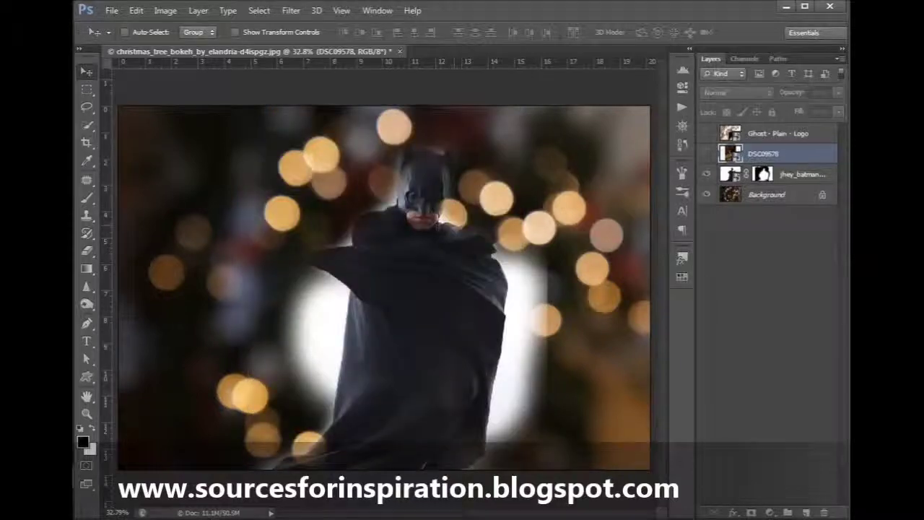
pyautogui.click(706, 153)
pyautogui.click(706, 174)
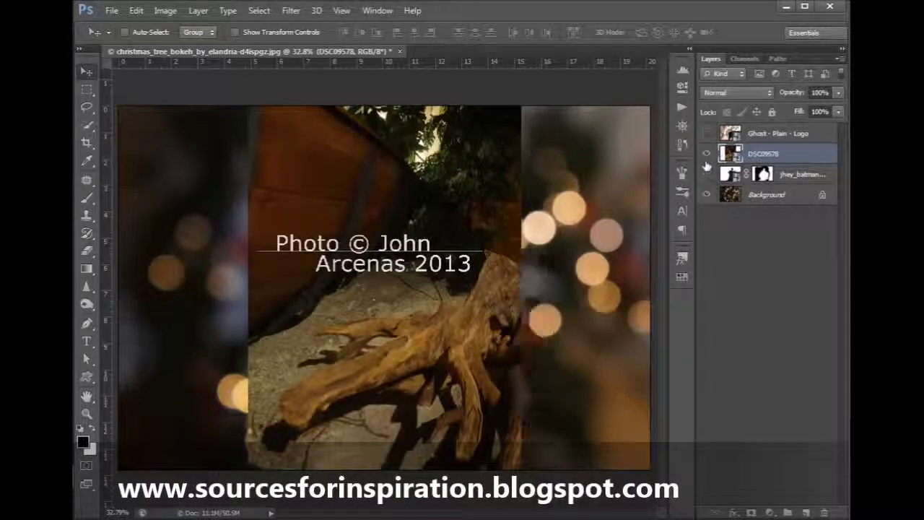
pyautogui.click(706, 153)
pyautogui.click(706, 174)
pyautogui.click(706, 174)
pyautogui.click(706, 153)
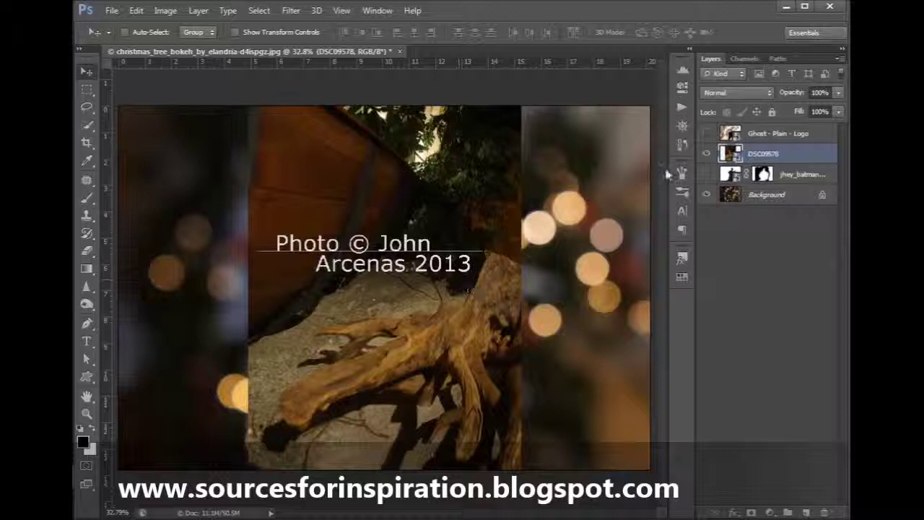
# Step: Hide the DSC09578 driftwood layer and make Background the active layer
pyautogui.click(706, 153)
pyautogui.click(729, 195)
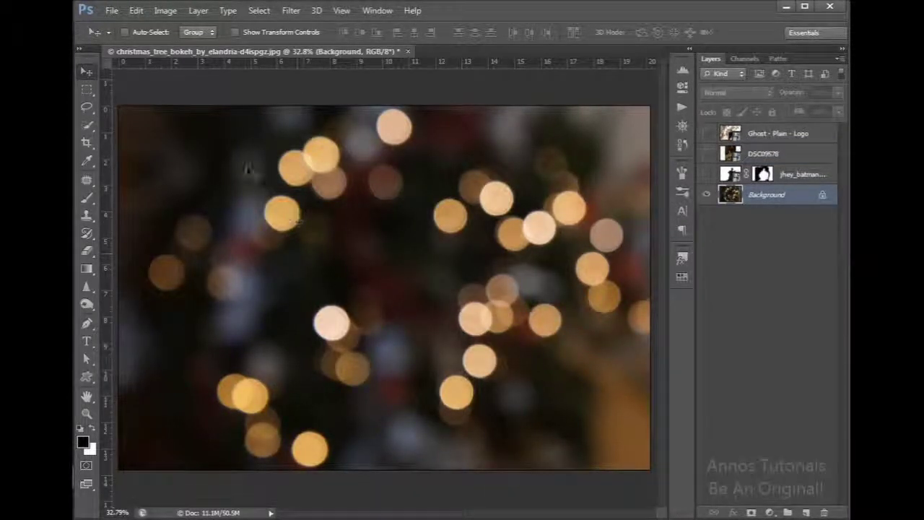
# Step: Check Image Rotation without rotating, then show and select the batman layer
pyautogui.click(166, 11)
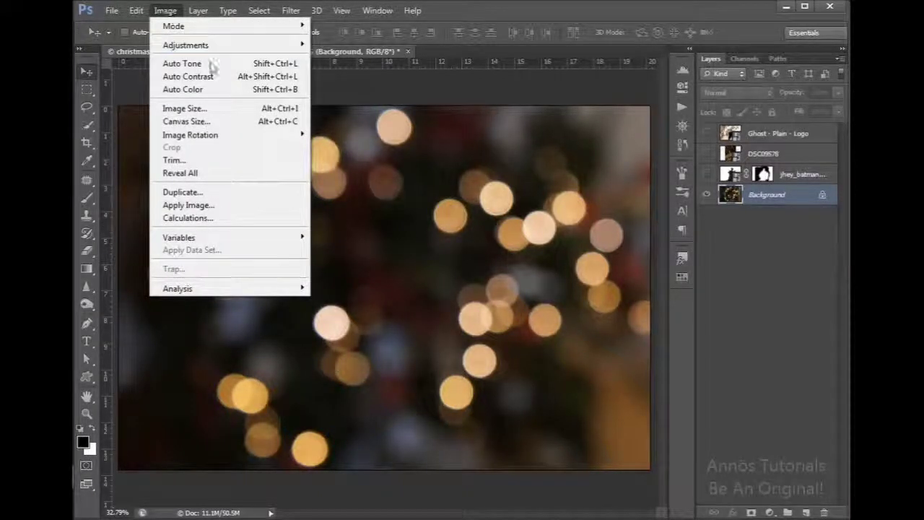
pyautogui.moveTo(254, 136)
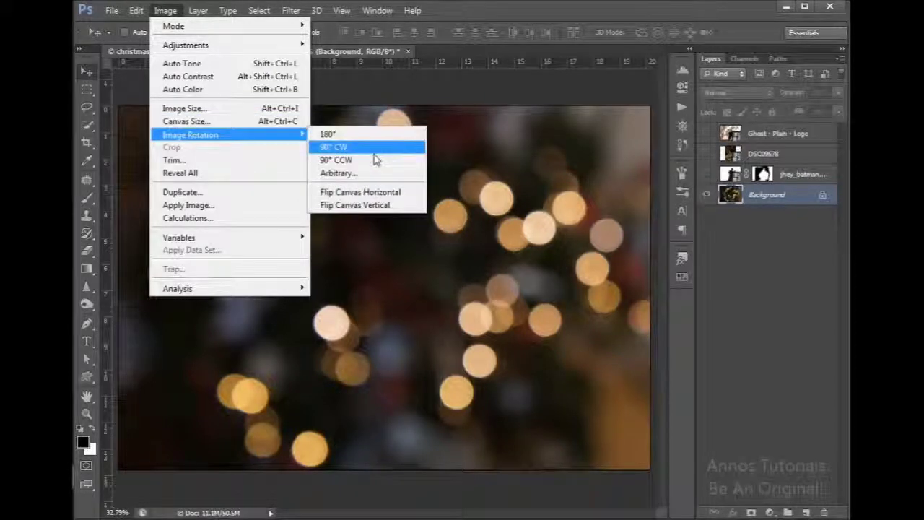
pyautogui.click(468, 41)
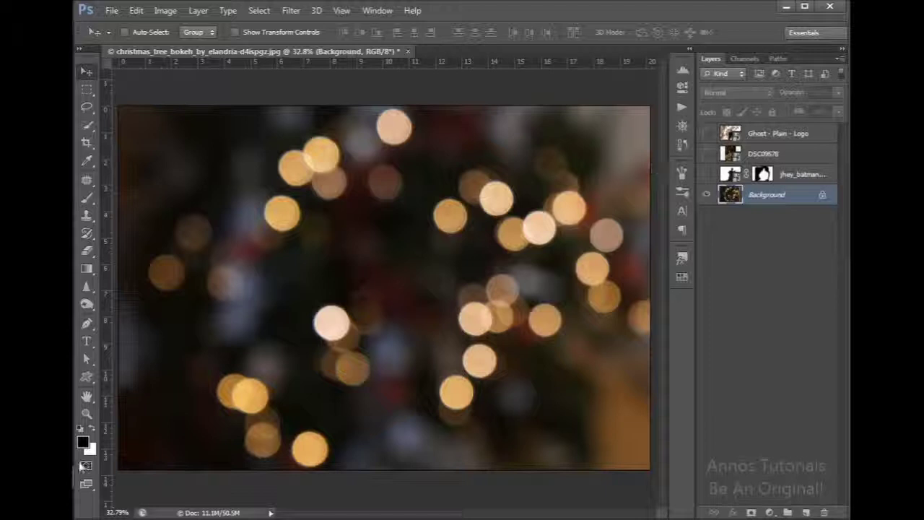
pyautogui.click(706, 174)
pyautogui.click(794, 174)
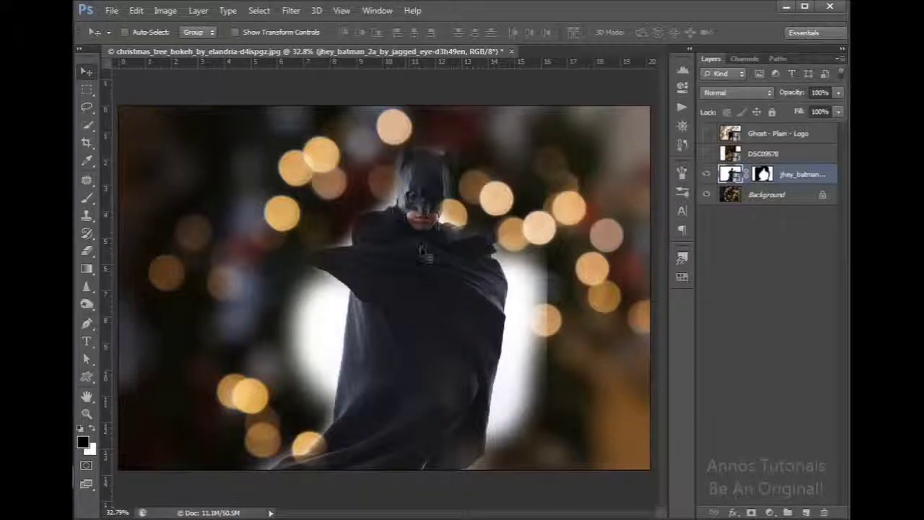
# Step: Switch to the Brush tool and target the batman layer's mask
pyautogui.press('b')
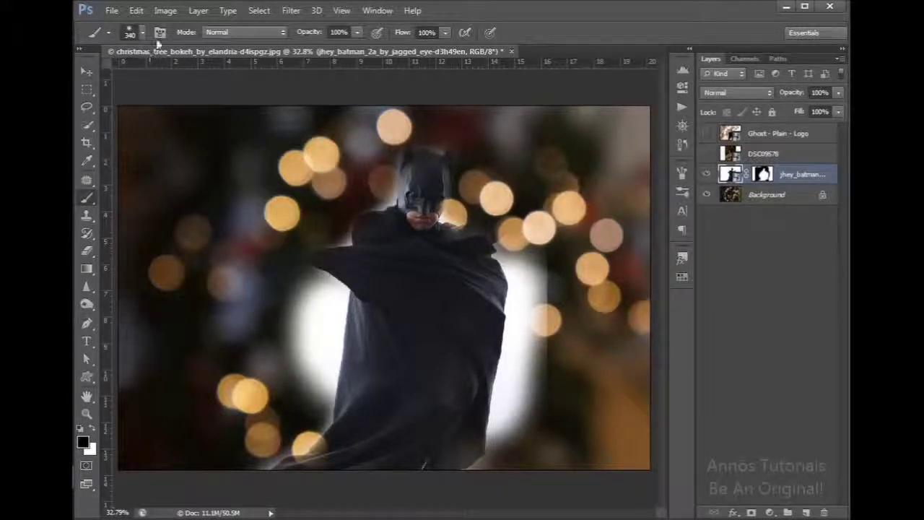
pyautogui.click(143, 34)
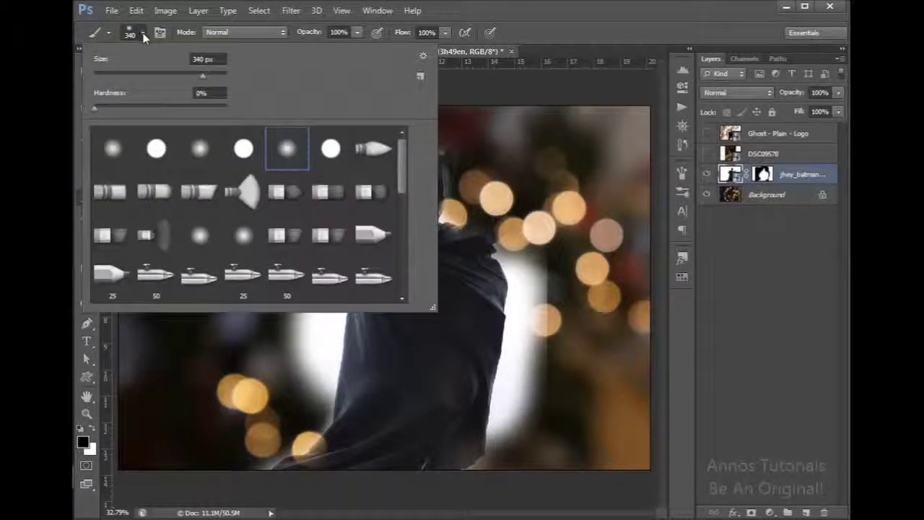
pyautogui.click(558, 22)
pyautogui.press('alt')
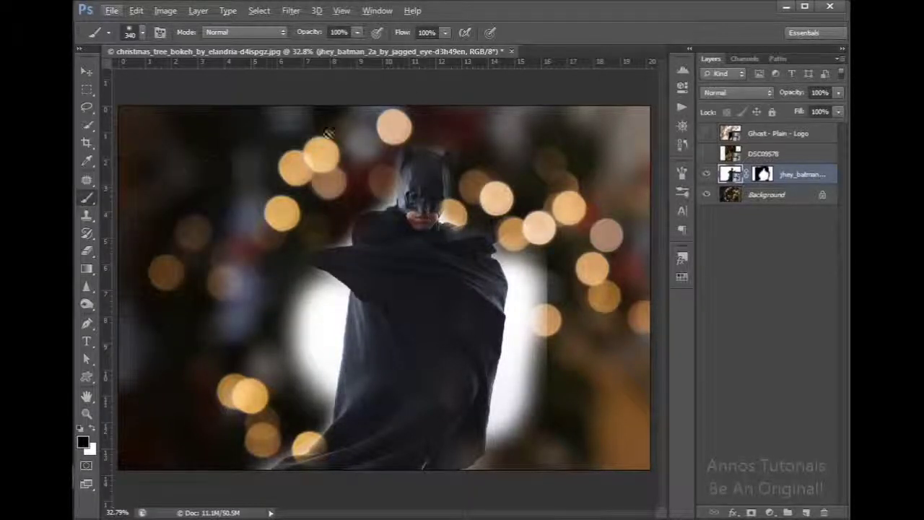
pyautogui.press('alt')
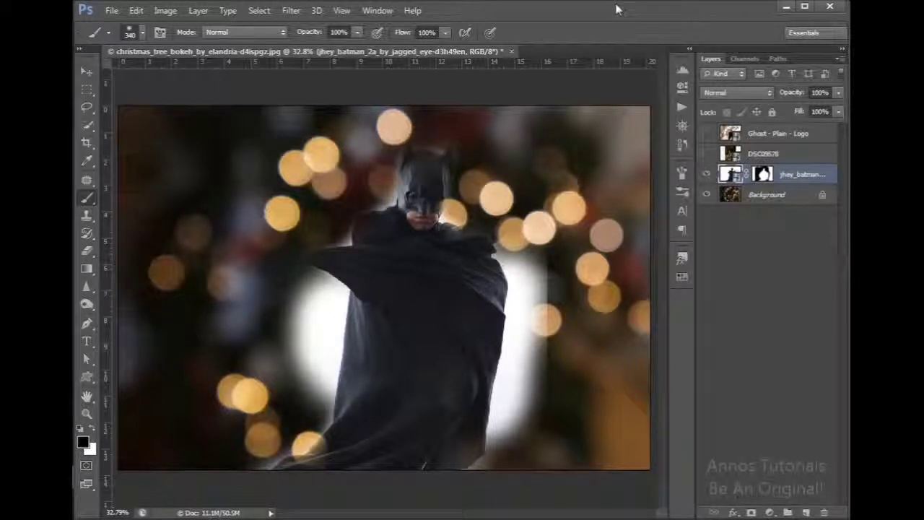
pyautogui.click(762, 174)
# Step: Paint black on the batman mask to remove the white glow on both sides of the cape
pyautogui.moveTo(245, 282)
pyautogui.mouseDown()
pyautogui.moveTo(274, 318)
pyautogui.moveTo(260, 340)
pyautogui.mouseUp()
pyautogui.press('x')
pyautogui.moveTo(252, 304)
pyautogui.mouseDown()
pyautogui.moveTo(260, 324)
pyautogui.moveTo(274, 311)
pyautogui.moveTo(303, 332)
pyautogui.moveTo(325, 382)
pyautogui.moveTo(328, 340)
pyautogui.moveTo(289, 287)
pyautogui.moveTo(332, 390)
pyautogui.moveTo(328, 422)
pyautogui.moveTo(331, 294)
pyautogui.moveTo(303, 292)
pyautogui.moveTo(312, 291)
pyautogui.moveTo(271, 245)
pyautogui.mouseUp()
pyautogui.keyDown('alt'); pyautogui.rightClick(305, 303); pyautogui.keyUp('alt')
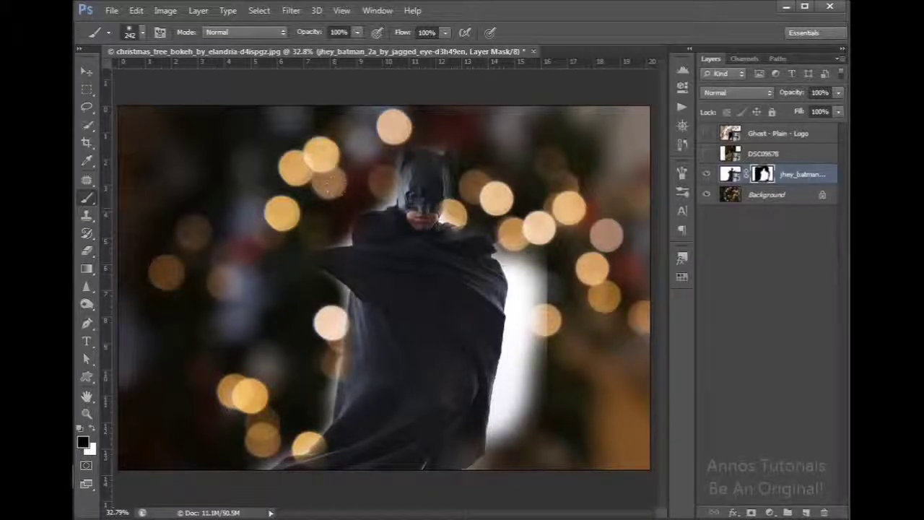
pyautogui.rightClick(355, 172)
pyautogui.press('Escape')
pyautogui.moveTo(521, 249)
pyautogui.mouseDown()
pyautogui.moveTo(520, 343)
pyautogui.moveTo(513, 260)
pyautogui.mouseUp()
pyautogui.keyDown('alt'); pyautogui.rightClick(541, 252); pyautogui.keyUp('alt')
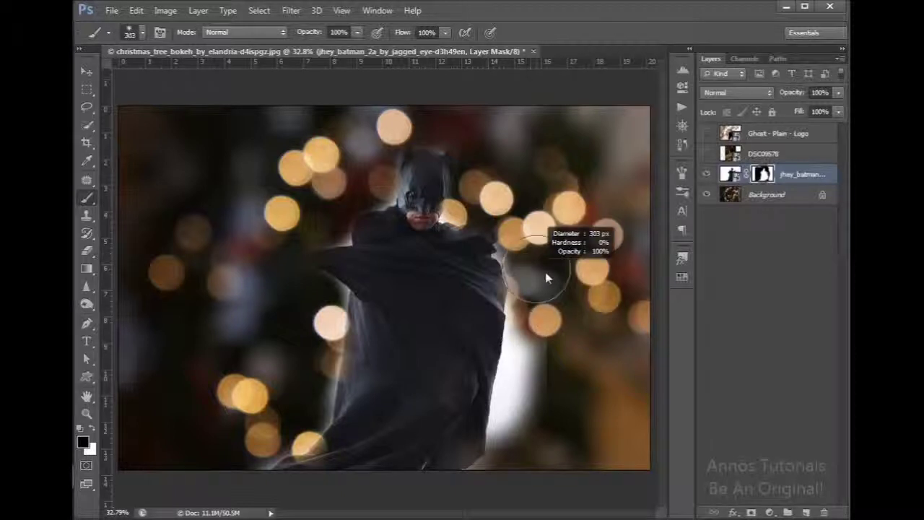
pyautogui.keyDown('alt'); pyautogui.rightClick(566, 231); pyautogui.keyUp('alt')
pyautogui.moveTo(509, 289)
pyautogui.mouseDown()
pyautogui.moveTo(505, 383)
pyautogui.moveTo(505, 361)
pyautogui.moveTo(527, 361)
pyautogui.moveTo(514, 433)
pyautogui.moveTo(517, 328)
pyautogui.mouseUp()
# Step: Nudge the Batman figure slightly left and down, fit the view, and show DSC09578 again
pyautogui.press('v')
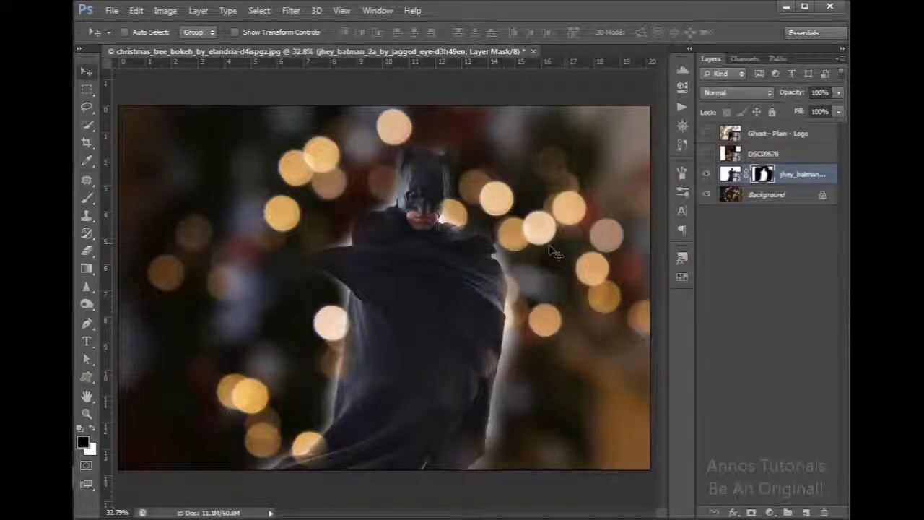
pyautogui.moveTo(482, 269); pyautogui.dragTo(478, 277)
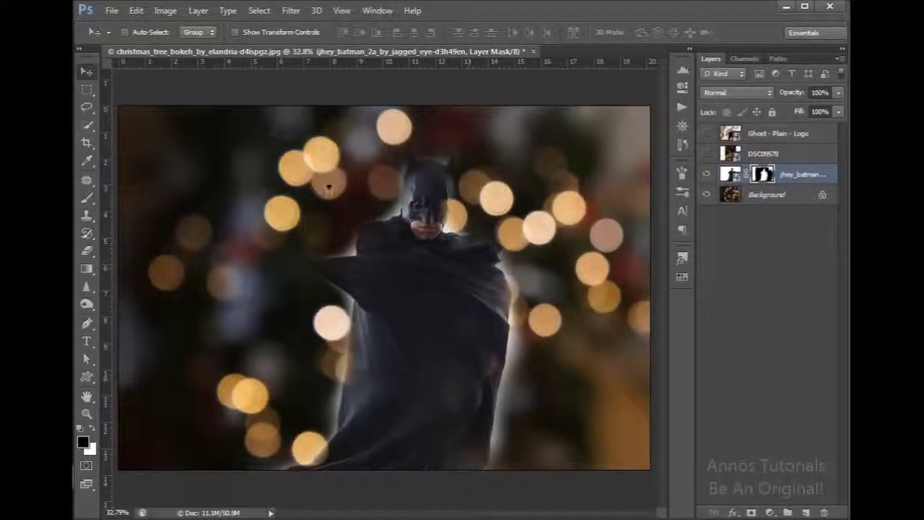
pyautogui.press('b')
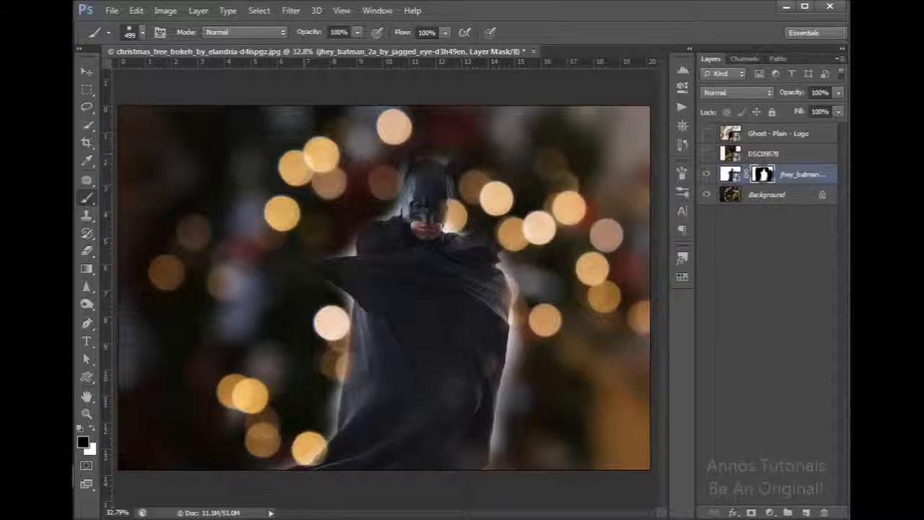
pyautogui.press('v')
pyautogui.moveTo(448, 265); pyautogui.dragTo(435, 262)
pyautogui.scroll(5, 433, 174)
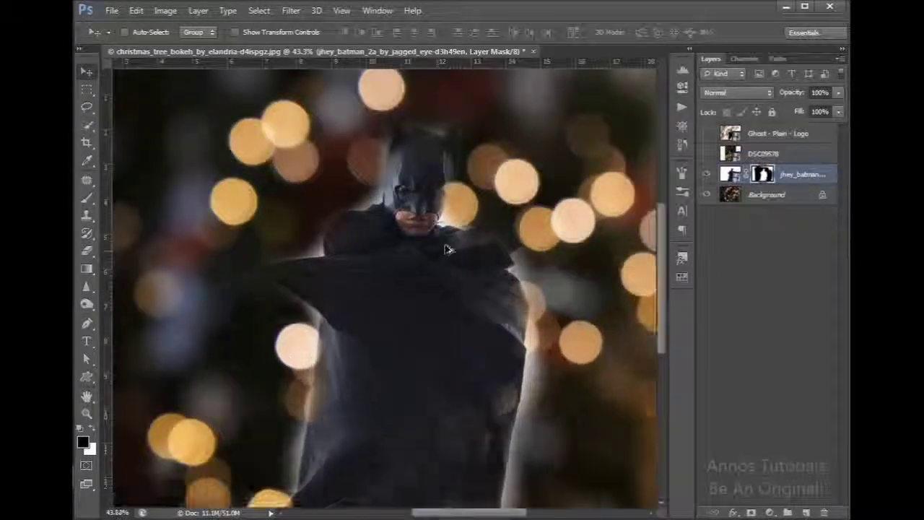
pyautogui.moveTo(425, 147); pyautogui.dragTo(424, 153)
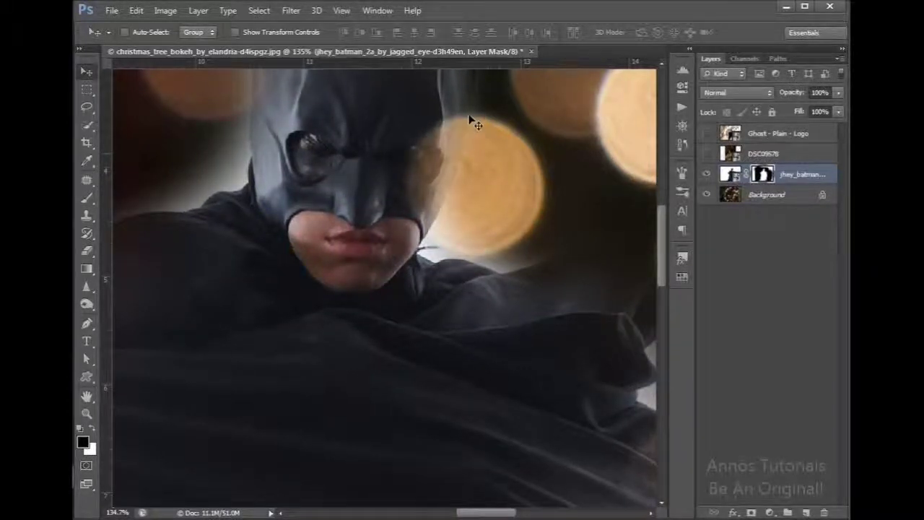
pyautogui.press('Right')
pyautogui.press('Right')
pyautogui.press('Right')
pyautogui.press('Right')
pyautogui.press('Right')
pyautogui.press('Down')
pyautogui.press('Down')
pyautogui.press('Down')
pyautogui.press('Down')
pyautogui.press('Down')
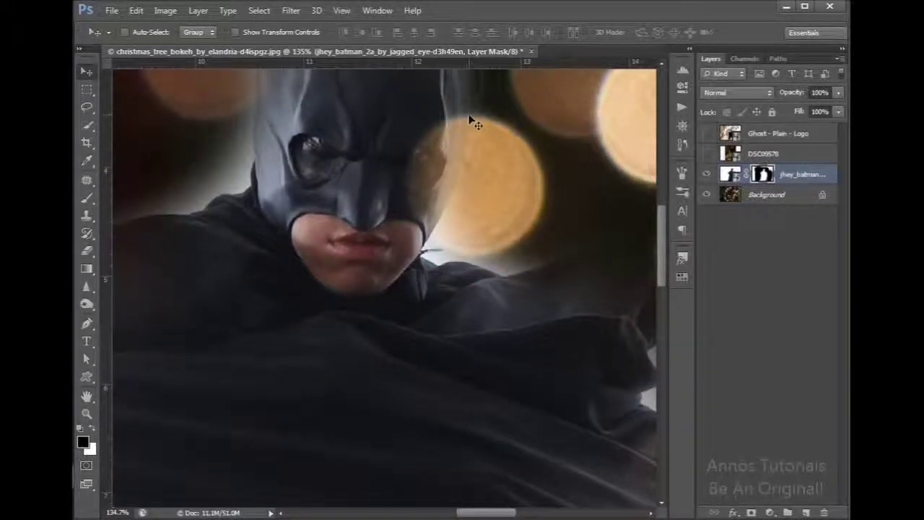
pyautogui.hotkey('ctrl', '0')
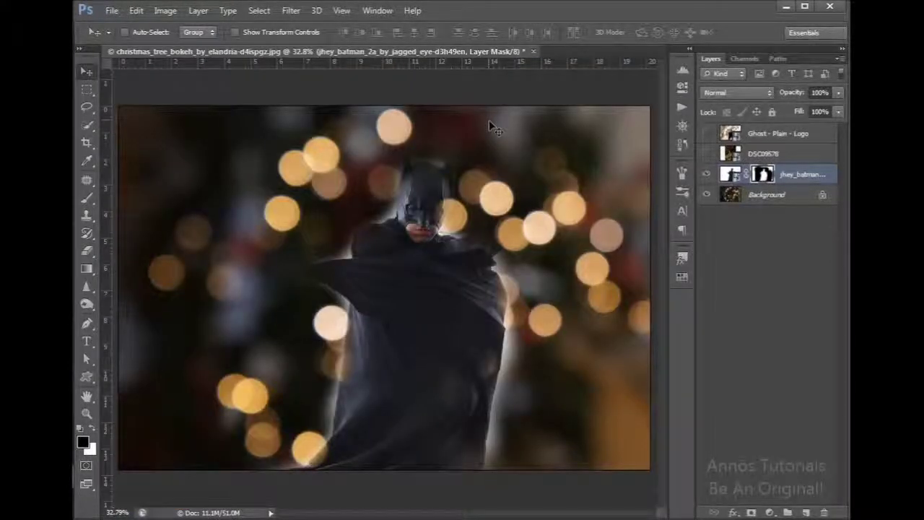
pyautogui.click(706, 154)
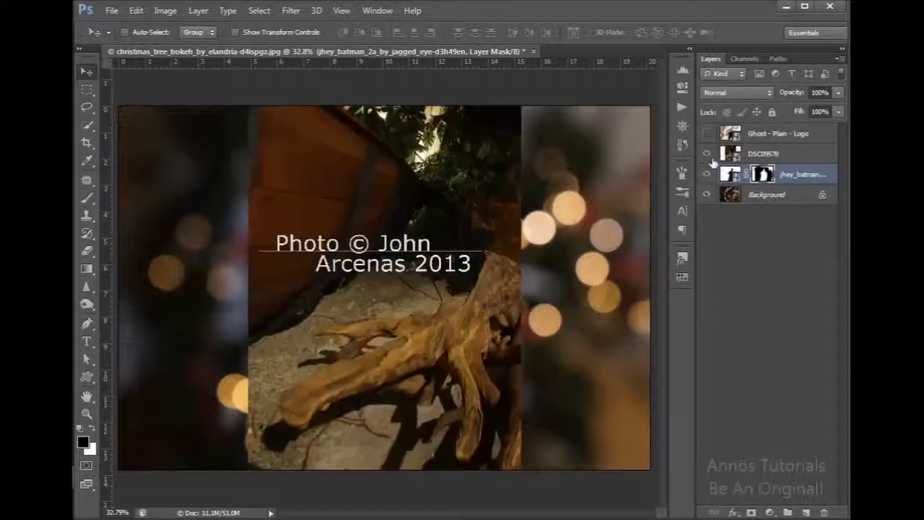
# Step: Add a layer mask to DSC09578 and paint most of the driftwood away in black
pyautogui.click(730, 153)
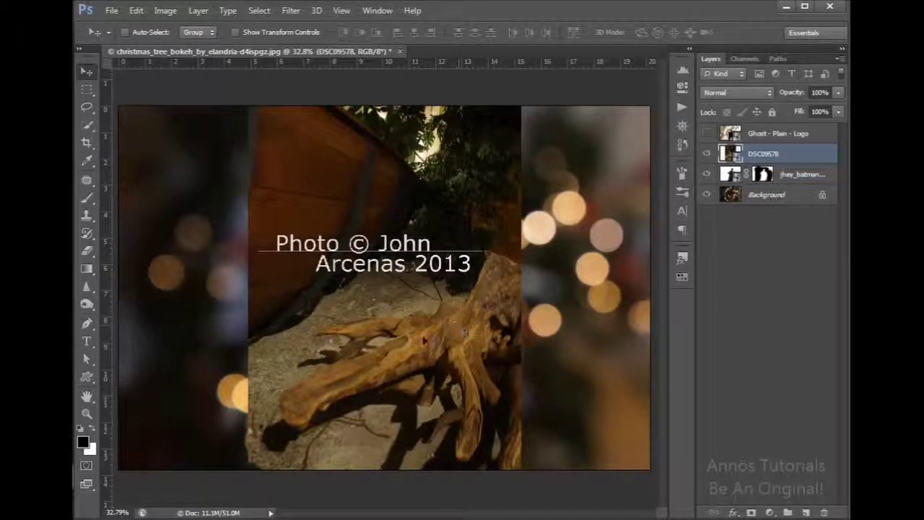
pyautogui.press('b')
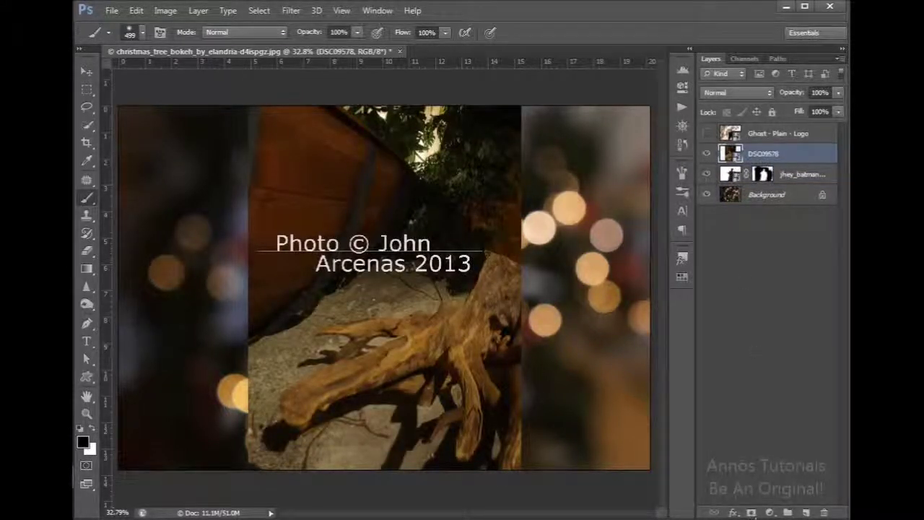
pyautogui.click(751, 512)
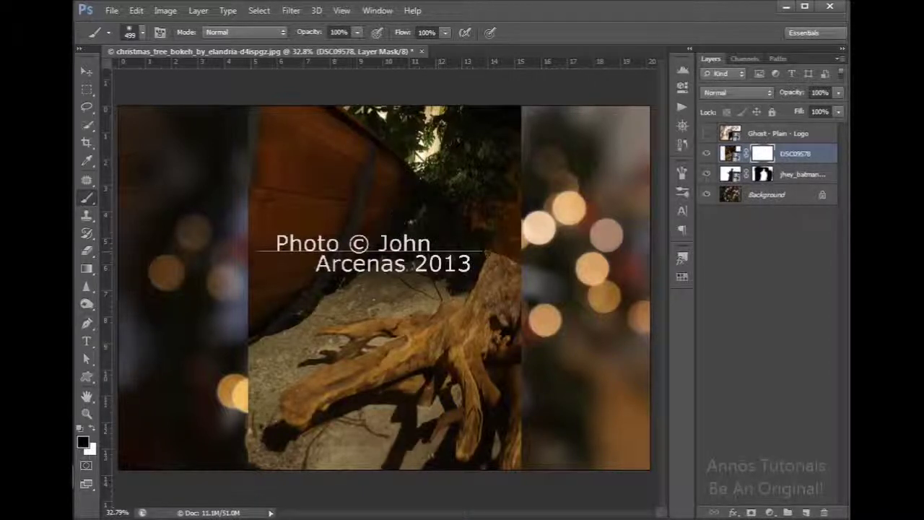
pyautogui.moveTo(310, 205)
pyautogui.mouseDown()
pyautogui.moveTo(267, 148)
pyautogui.moveTo(318, 246)
pyautogui.moveTo(325, 304)
pyautogui.moveTo(433, 238)
pyautogui.moveTo(332, 226)
pyautogui.moveTo(505, 180)
pyautogui.moveTo(332, 145)
pyautogui.moveTo(498, 202)
pyautogui.moveTo(462, 159)
pyautogui.moveTo(494, 267)
pyautogui.moveTo(405, 310)
pyautogui.moveTo(289, 332)
pyautogui.moveTo(254, 401)
pyautogui.moveTo(397, 332)
pyautogui.moveTo(256, 426)
pyautogui.moveTo(347, 455)
pyautogui.moveTo(462, 418)
pyautogui.moveTo(505, 376)
pyautogui.moveTo(509, 168)
pyautogui.mouseUp()
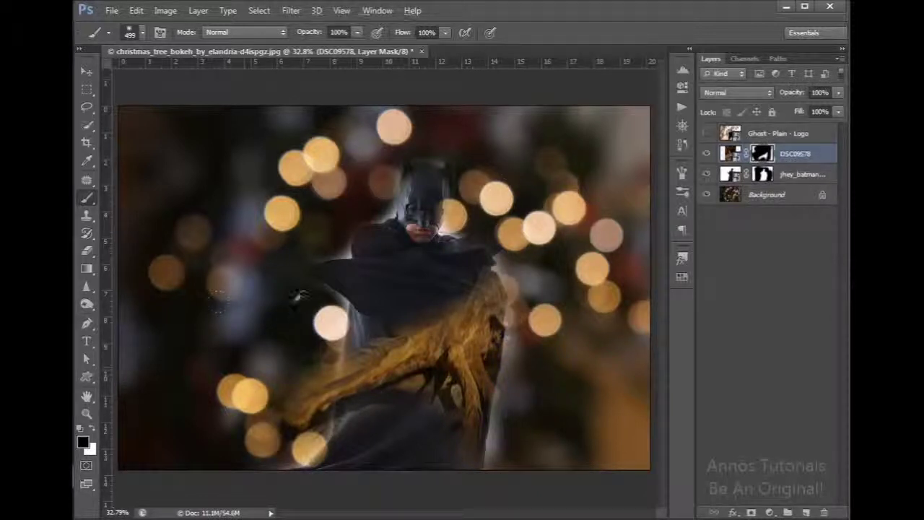
# Step: Move the remaining driftwood into the lower-right corner and target the layer's image thumbnail
pyautogui.press('v')
pyautogui.moveTo(383, 299); pyautogui.dragTo(419, 348)
pyautogui.moveTo(426, 382); pyautogui.dragTo(584, 384)
pyautogui.click(825, 154)
# Step: Give DSC09578 a Gradient Overlay layer style using the Copper preset
pyautogui.doubleClick(827, 153)
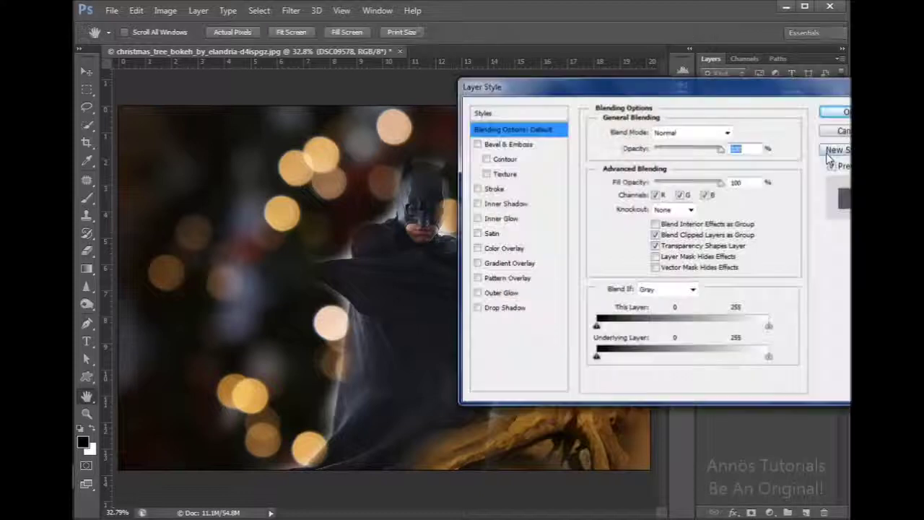
pyautogui.click(476, 264)
pyautogui.moveTo(563, 85); pyautogui.dragTo(137, 6)
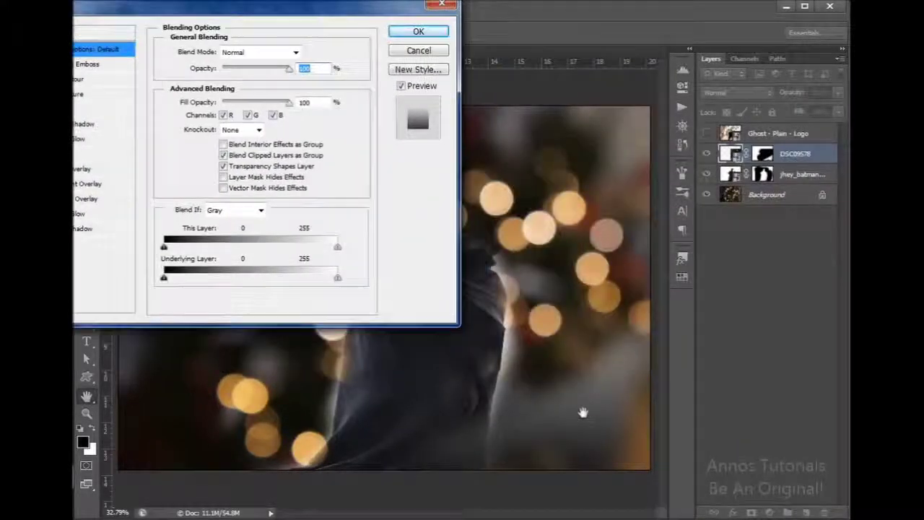
pyautogui.moveTo(332, 7); pyautogui.dragTo(439, 84)
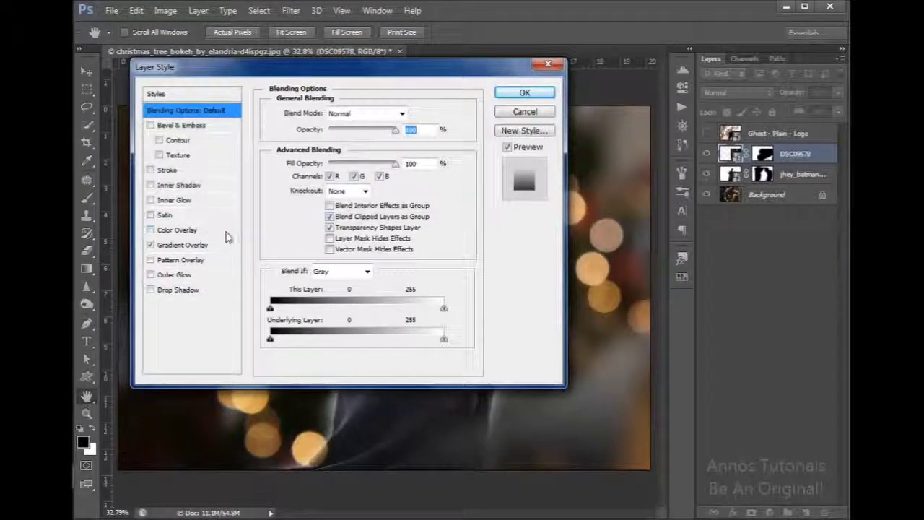
pyautogui.click(210, 245)
pyautogui.click(394, 145)
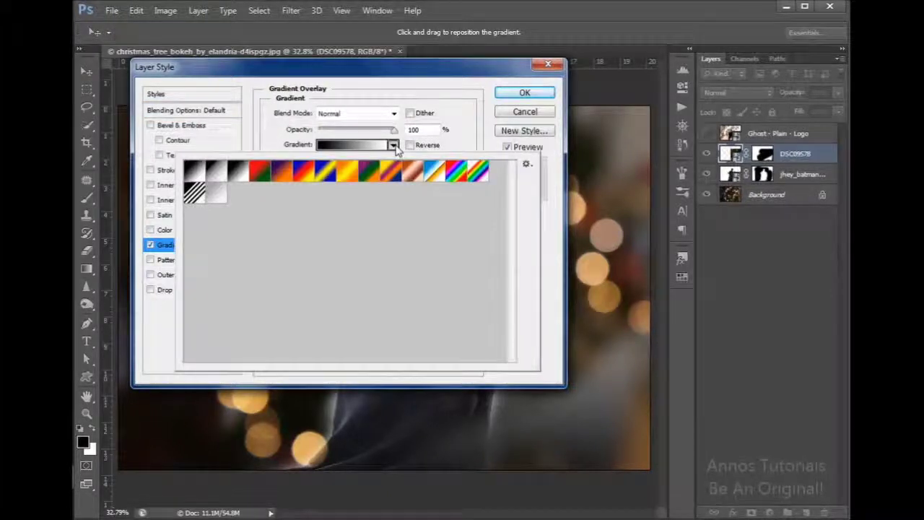
pyautogui.click(417, 175)
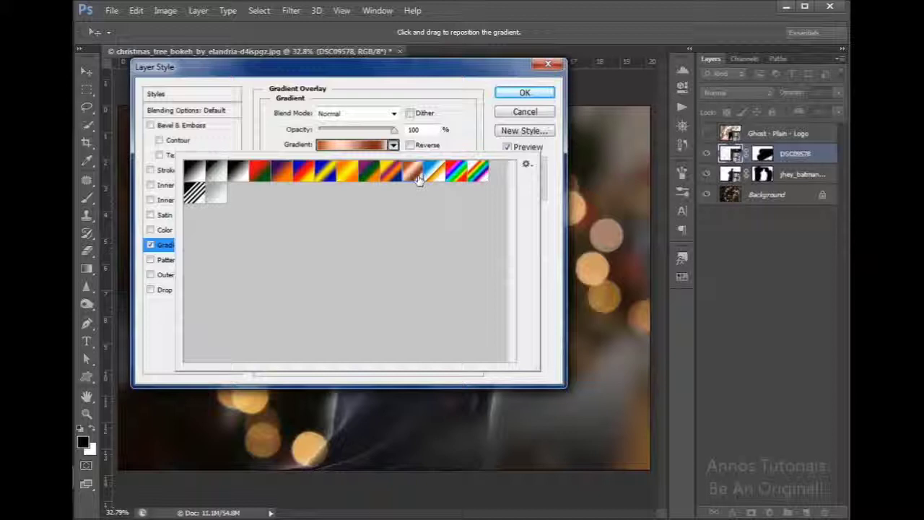
pyautogui.click(424, 87)
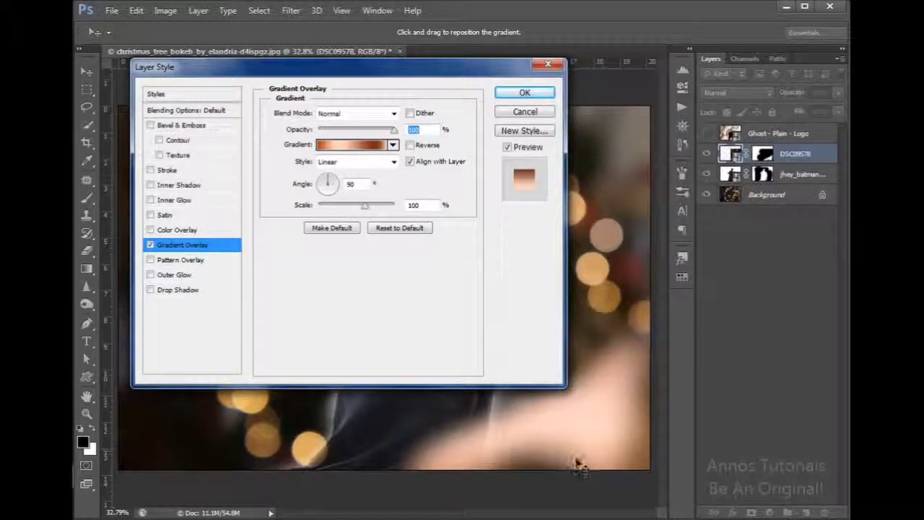
pyautogui.click(525, 94)
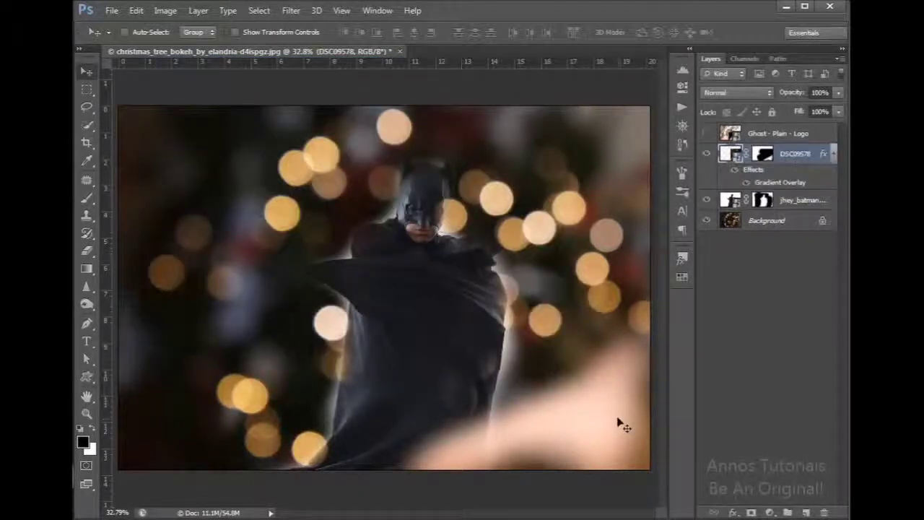
# Step: Duplicate the copper DSC09578 layer, move the original below jhey_batman, and shift it left
pyautogui.moveTo(607, 417)
pyautogui.mouseDown()
pyautogui.moveTo(575, 411)
pyautogui.moveTo(598, 423)
pyautogui.mouseUp()
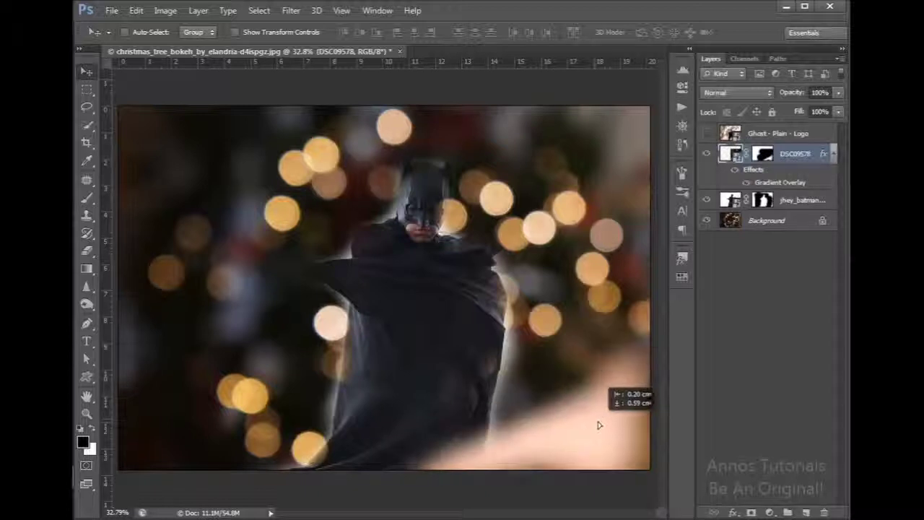
pyautogui.moveTo(735, 166); pyautogui.dragTo(806, 512)
pyautogui.moveTo(726, 204); pyautogui.dragTo(736, 259)
pyautogui.click(835, 219)
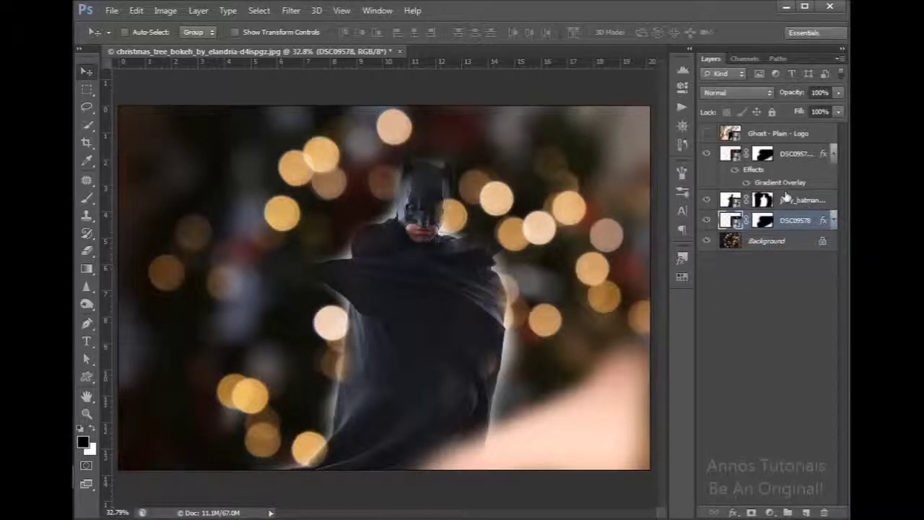
pyautogui.click(834, 154)
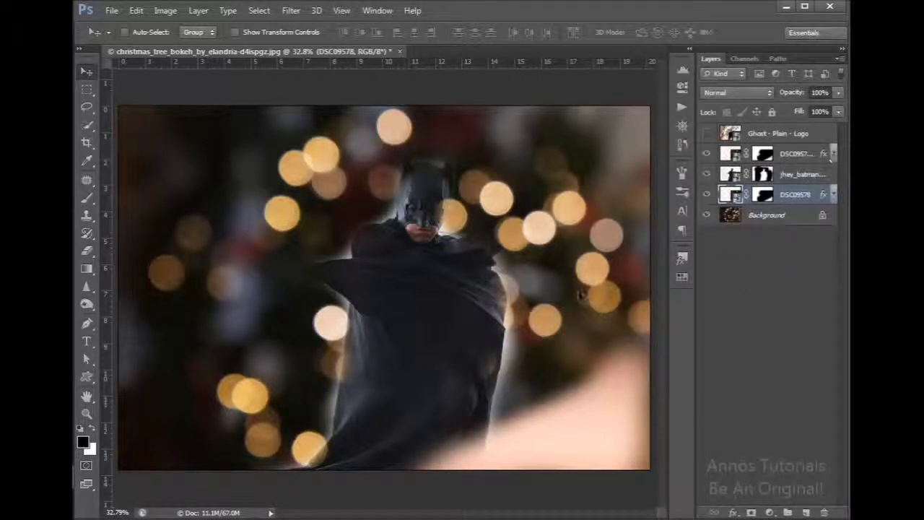
pyautogui.moveTo(608, 435); pyautogui.dragTo(312, 416)
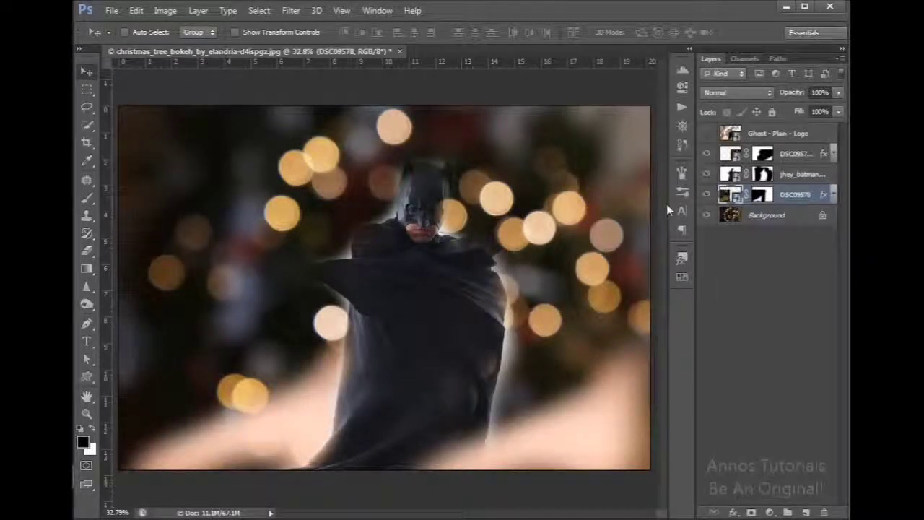
pyautogui.hotkey('ctrl', 't')
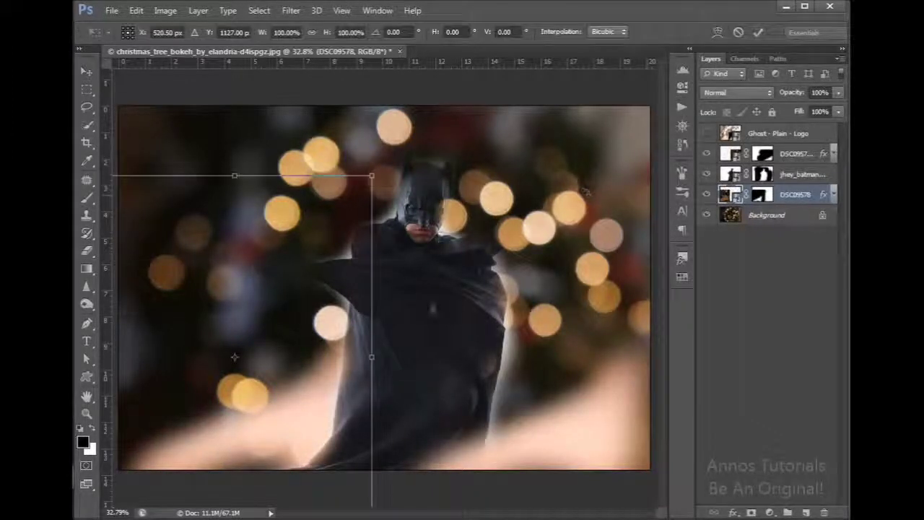
# Step: Apply a Perspective transform to the lower peach layer, raising its top-right corner
pyautogui.rightClick(315, 412)
pyautogui.click(375, 261)
pyautogui.moveTo(373, 179); pyautogui.dragTo(450, 147)
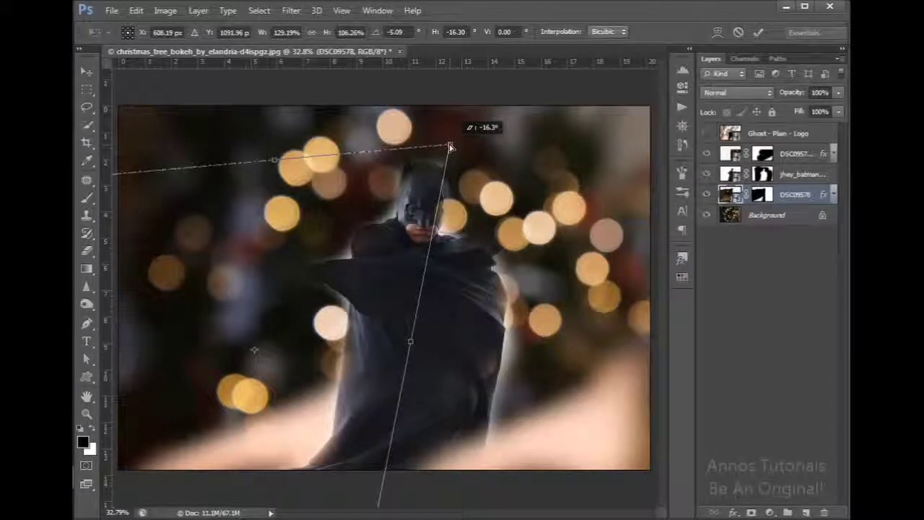
pyautogui.moveTo(450, 148); pyautogui.dragTo(449, 137)
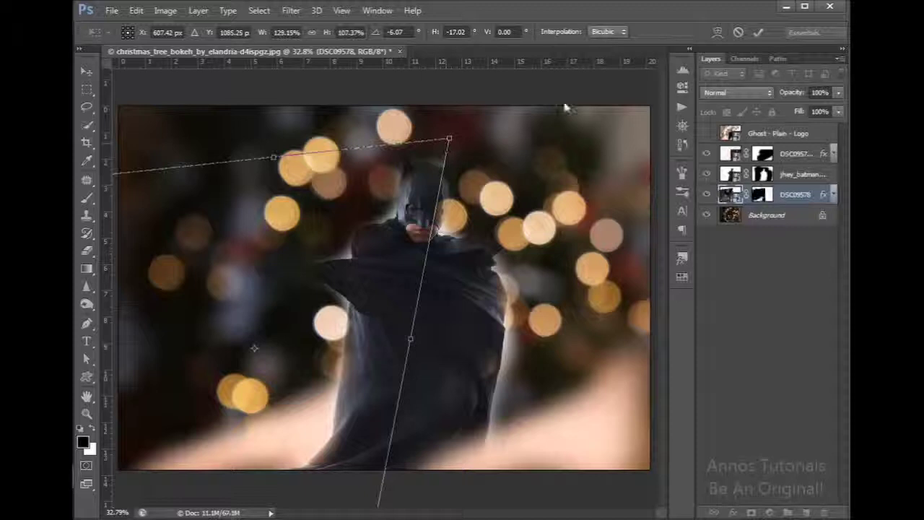
pyautogui.click(758, 32)
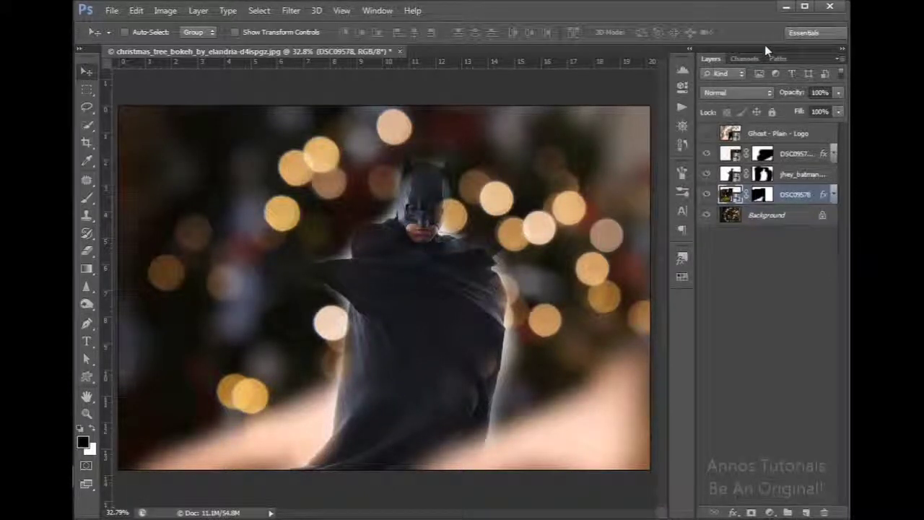
# Step: Shift the lower layer's mask left to reshape the glow edge
pyautogui.click(762, 195)
pyautogui.press('b')
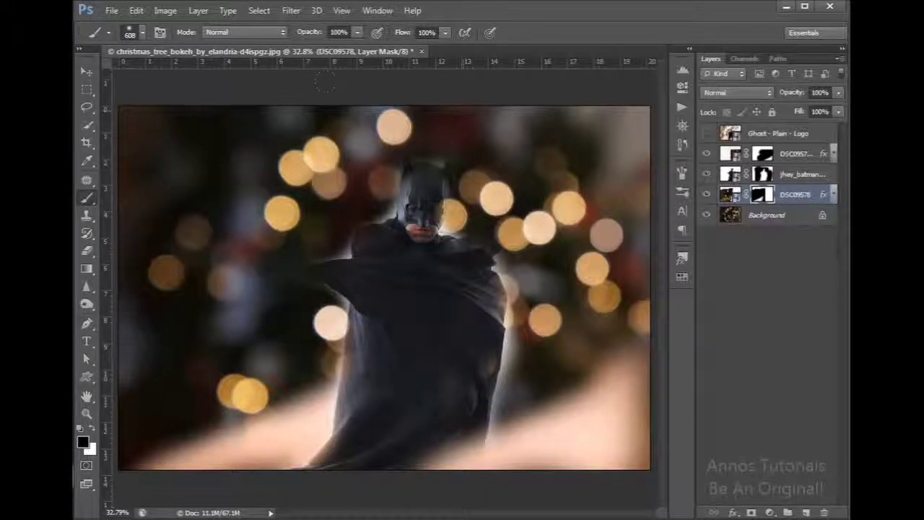
pyautogui.press('v')
pyautogui.moveTo(379, 412)
pyautogui.mouseDown()
pyautogui.moveTo(361, 358)
pyautogui.moveTo(354, 393)
pyautogui.moveTo(452, 251)
pyautogui.moveTo(387, 422)
pyautogui.moveTo(336, 421)
pyautogui.mouseUp()
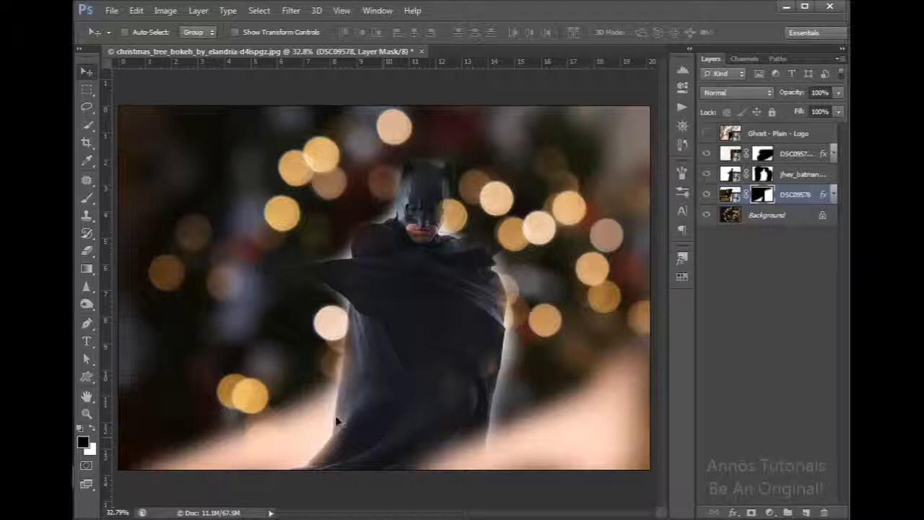
pyautogui.click(734, 156)
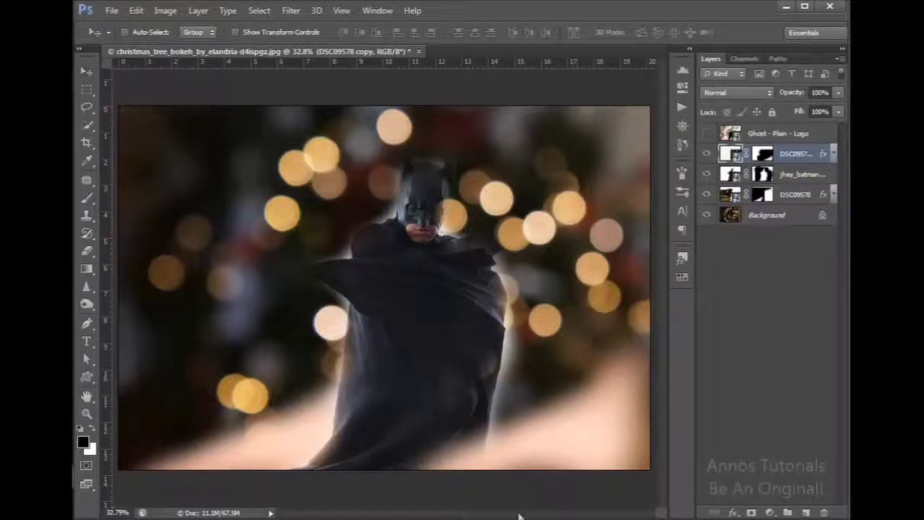
# Step: Use Free Transform to widen and enlarge the DSC09578 copy up and left
pyautogui.hotkey('ctrl', 't')
pyautogui.moveTo(372, 368); pyautogui.dragTo(360, 371)
pyautogui.press('Return')
pyautogui.moveTo(567, 438)
pyautogui.mouseDown()
pyautogui.moveTo(553, 433)
pyautogui.moveTo(571, 439)
pyautogui.mouseUp()
pyautogui.hotkey('ctrl', 't')
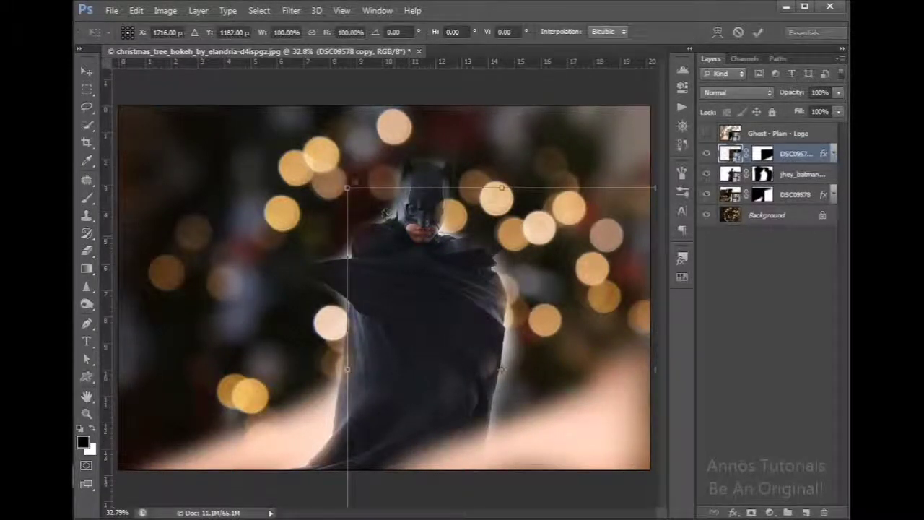
pyautogui.moveTo(347, 188); pyautogui.dragTo(306, 153)
pyautogui.press('Return')
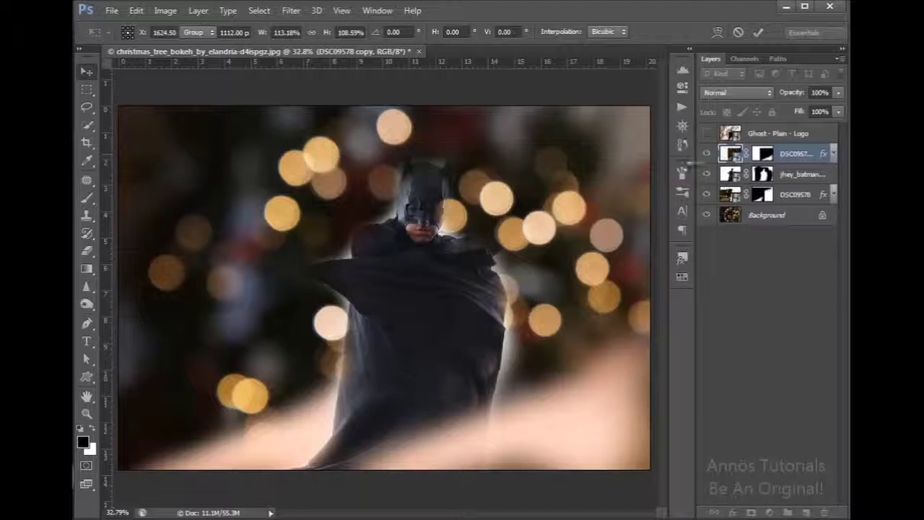
# Step: Duplicate the lower DSC09578 layer, flip it horizontally, and move it to the right
pyautogui.click(739, 201)
pyautogui.moveTo(739, 205); pyautogui.dragTo(806, 512)
pyautogui.hotkey('ctrl', 't')
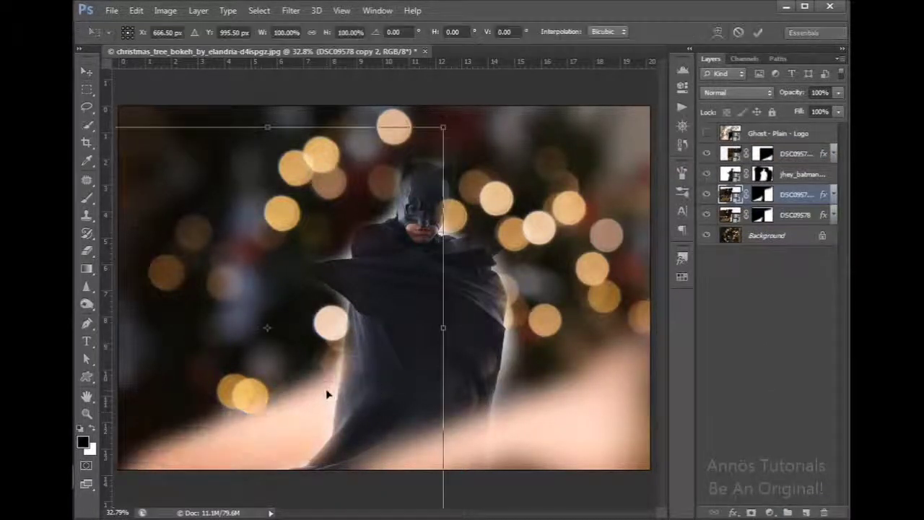
pyautogui.rightClick(328, 392)
pyautogui.click(372, 366)
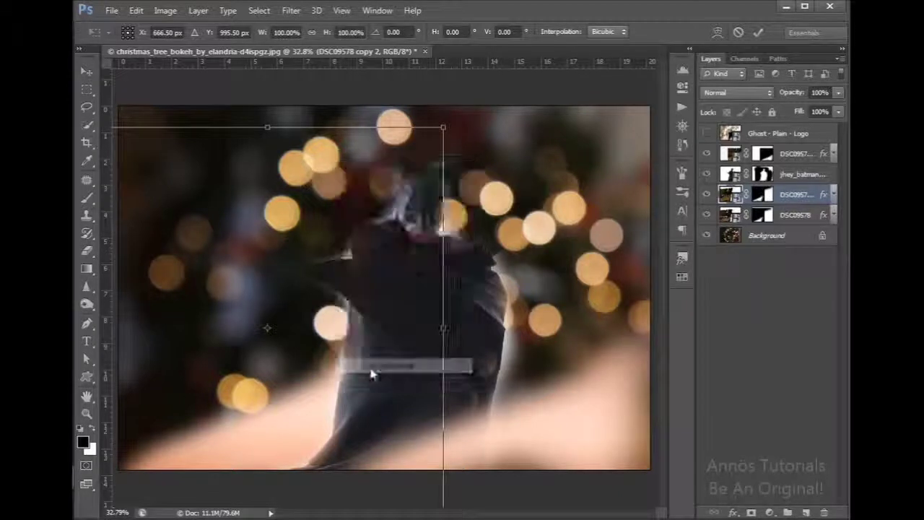
pyautogui.press('Return')
pyautogui.moveTo(250, 423); pyautogui.dragTo(444, 408)
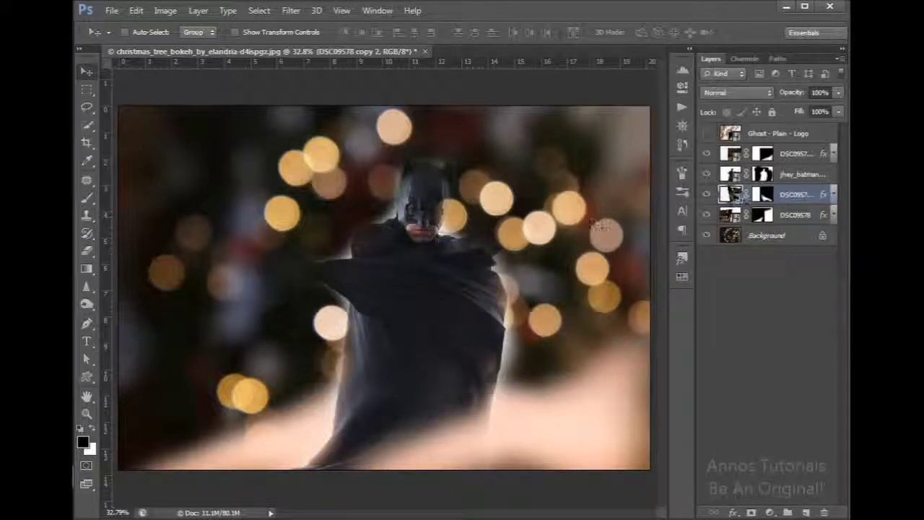
pyautogui.click(833, 175)
# Step: Open the Batman layer's Layer Style, move it aside, and close it unchanged
pyautogui.doubleClick(832, 175)
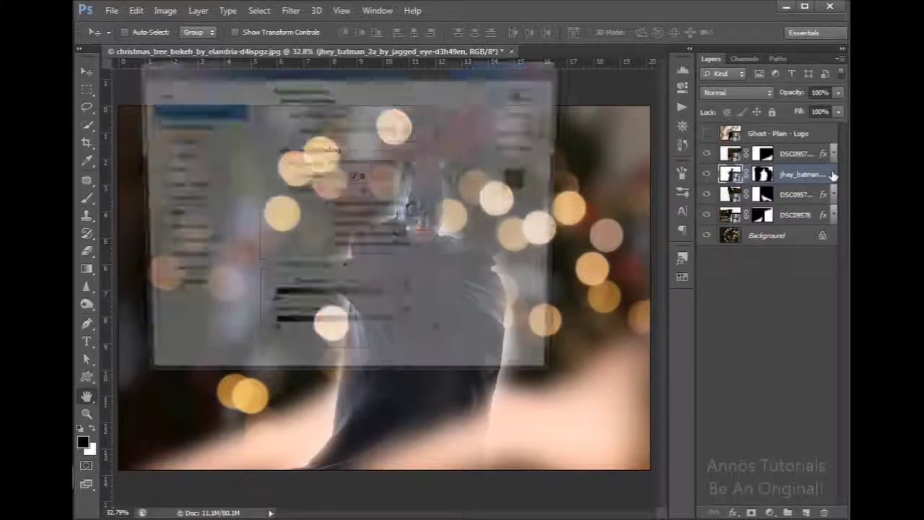
pyautogui.moveTo(363, 77); pyautogui.dragTo(672, 66)
pyautogui.click(809, 101)
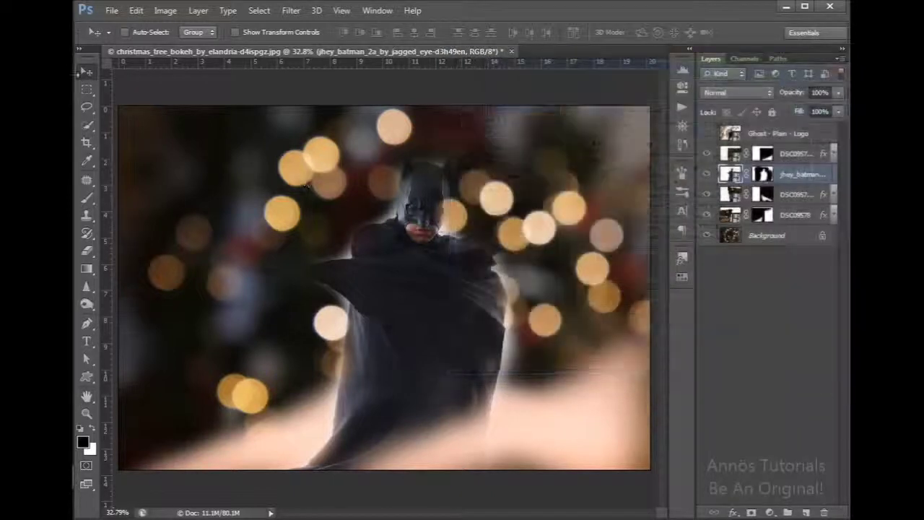
# Step: Bring Batman's head and cape into view, then open Layer Style for DSC09578 copy 2
pyautogui.scroll(2, 390, 268)
pyautogui.scroll(3, 390, 268)
pyautogui.moveTo(499, 302); pyautogui.dragTo(397, 332)
pyautogui.hotkey('ctrl', 'z')
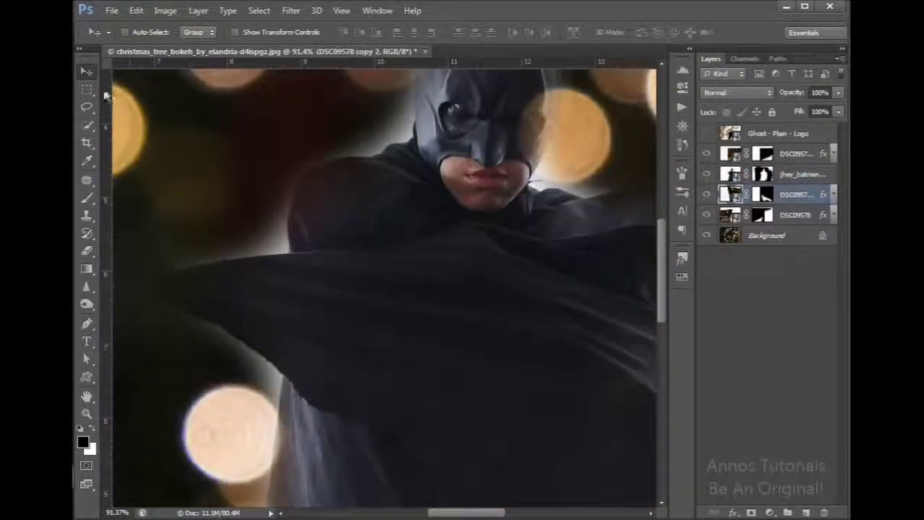
pyautogui.moveTo(501, 313); pyautogui.dragTo(365, 419)
pyautogui.scroll(-2, 443, 330)
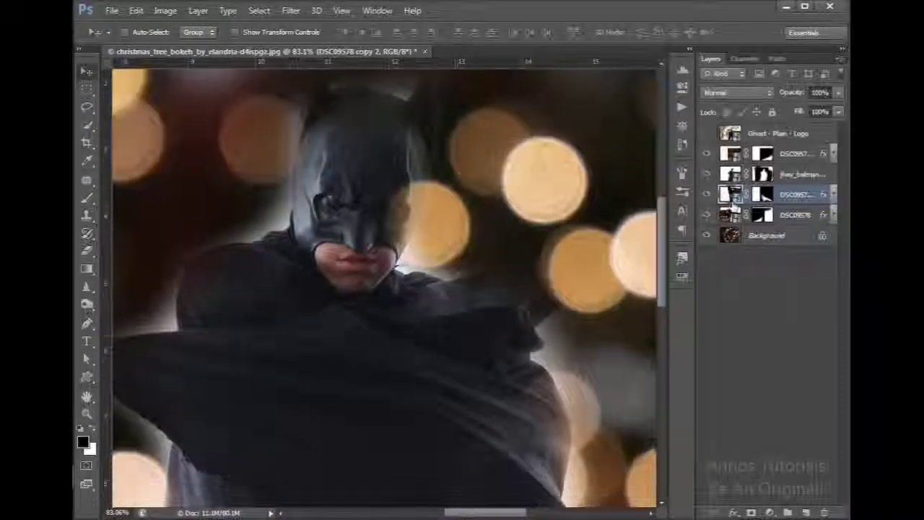
pyautogui.doubleClick(826, 202)
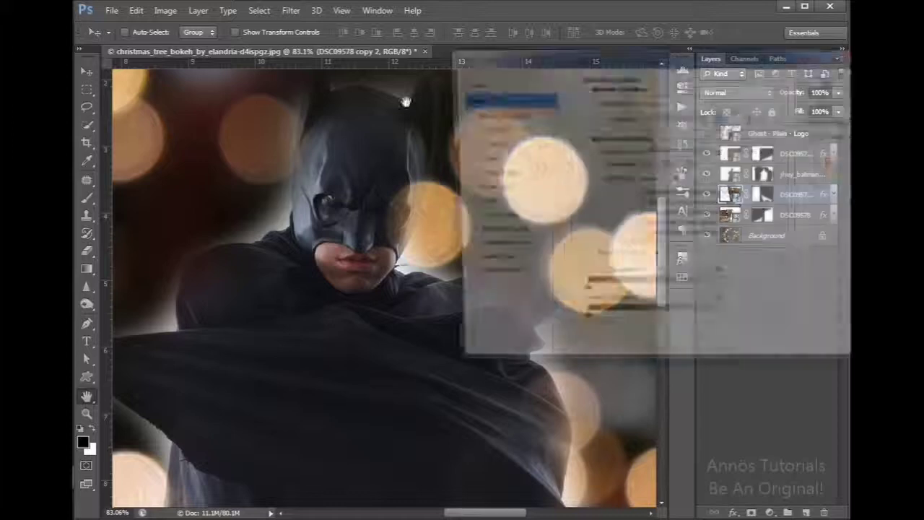
pyautogui.moveTo(545, 59); pyautogui.dragTo(618, 76)
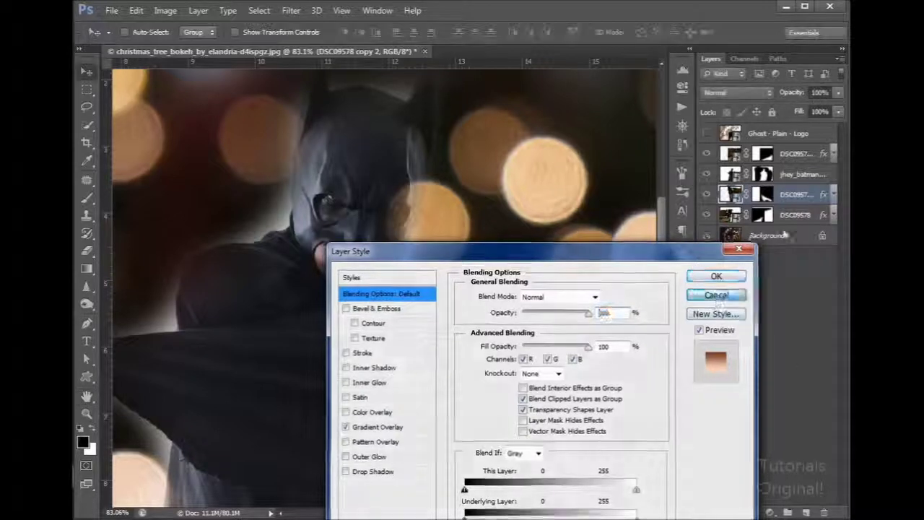
# Step: Discard the copy layer's style changes and give jhey_batman a Drop Shadow (Multiply, 75%, −60°, 5 px)
pyautogui.click(716, 296)
pyautogui.doubleClick(826, 173)
pyautogui.doubleClick(834, 175)
pyautogui.moveTo(488, 249); pyautogui.dragTo(657, 18)
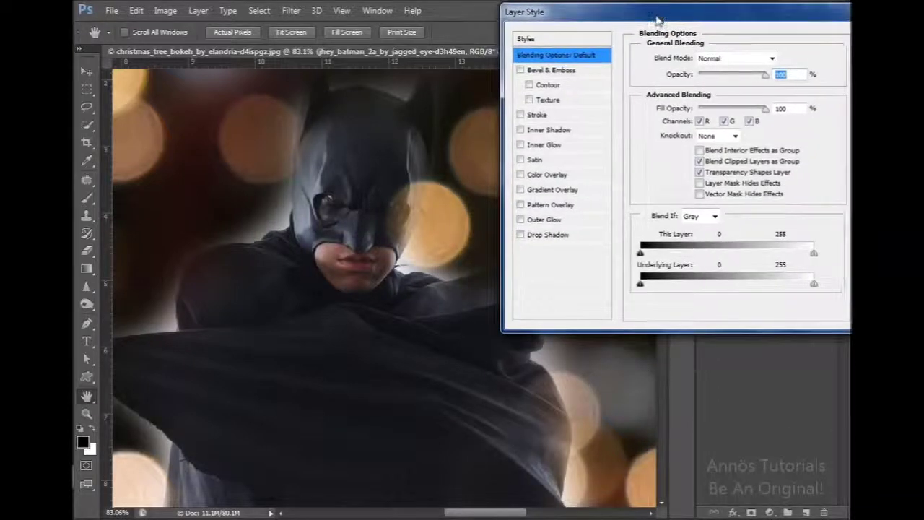
pyautogui.click(546, 238)
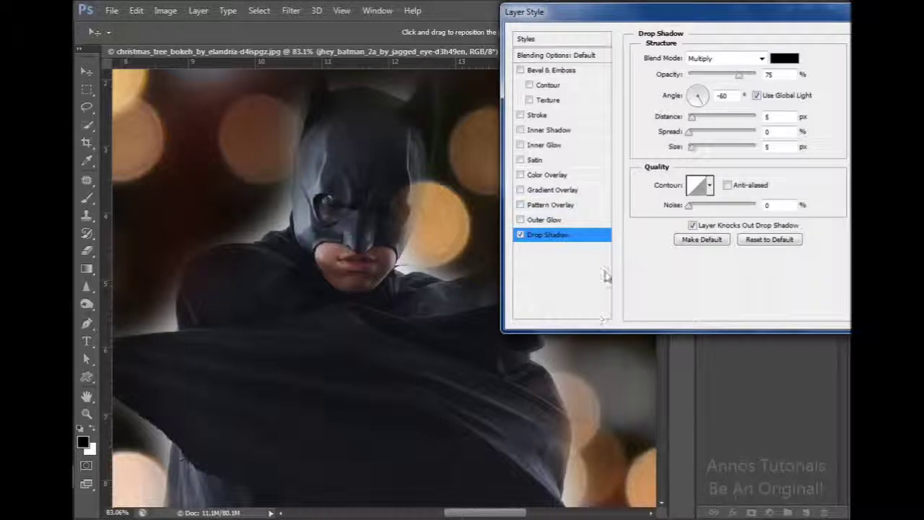
pyautogui.click(520, 235)
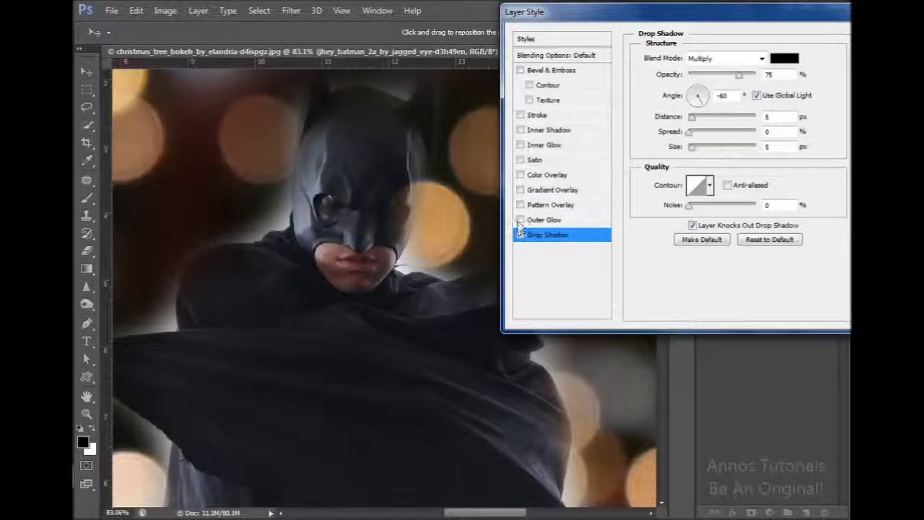
# Step: Add a white ffffff Outer Glow, then enable Satin and Inner Glow on the Batman layer
pyautogui.press('Tab')
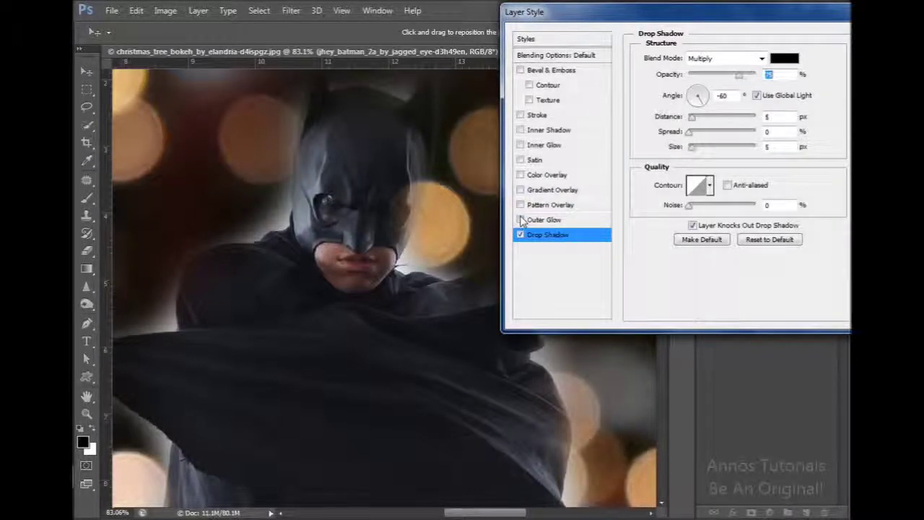
pyautogui.click(520, 220)
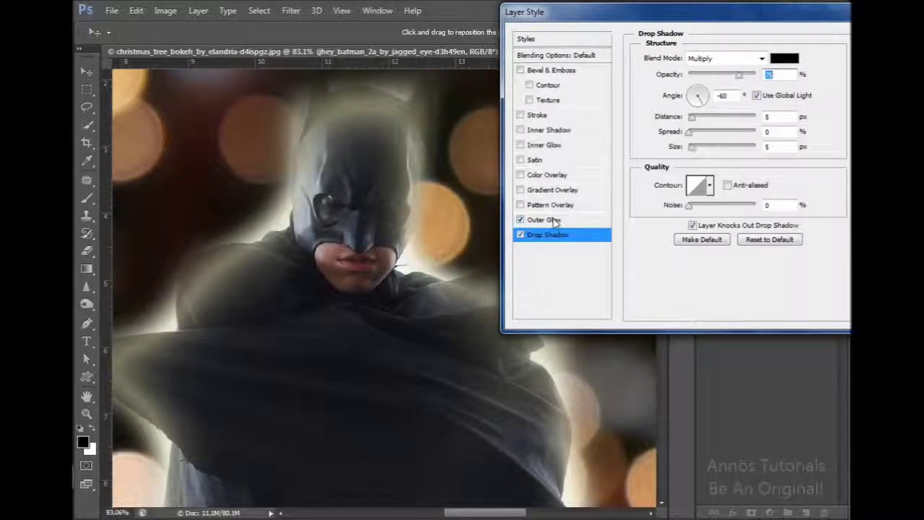
pyautogui.click(553, 220)
pyautogui.click(682, 108)
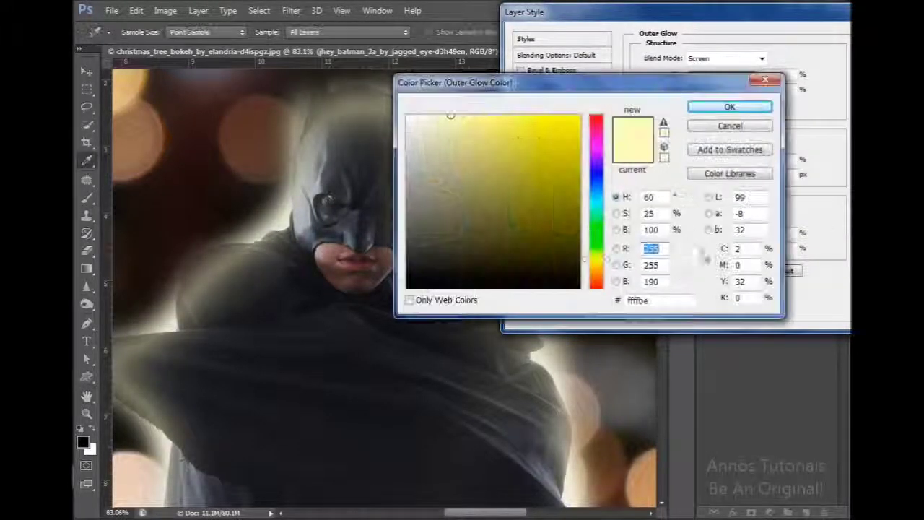
pyautogui.click(675, 299)
pyautogui.moveTo(532, 87); pyautogui.dragTo(588, 113)
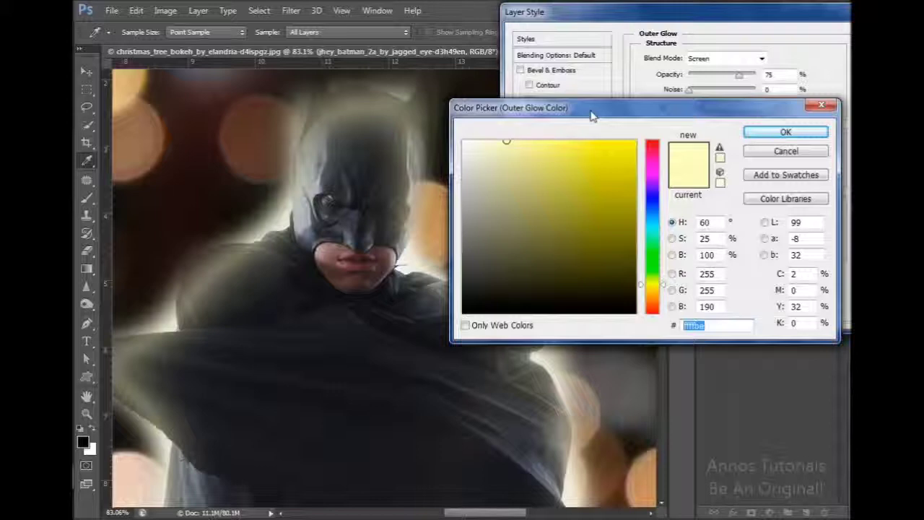
pyautogui.write('ffffff')
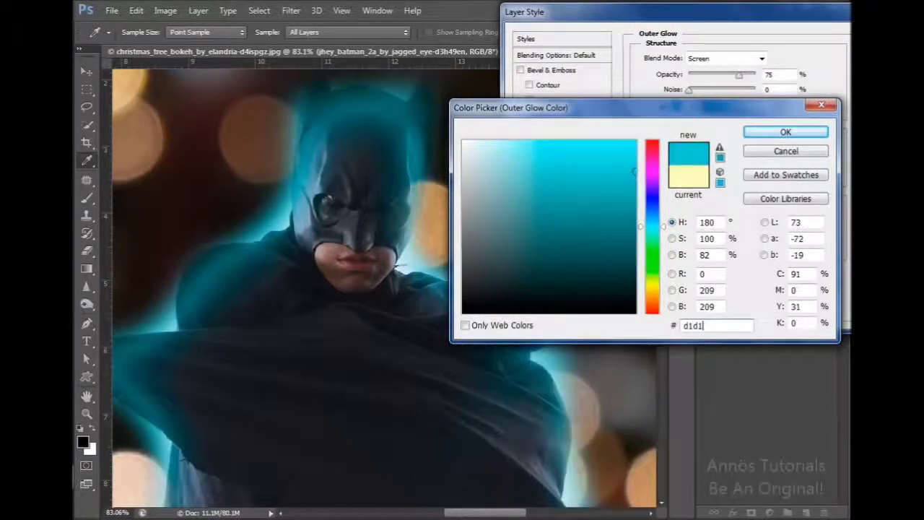
pyautogui.press('Return')
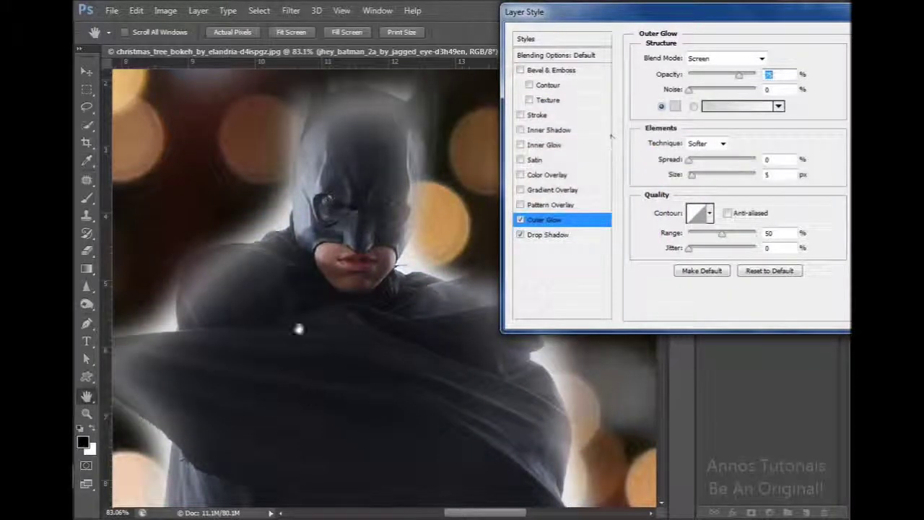
pyautogui.click(520, 160)
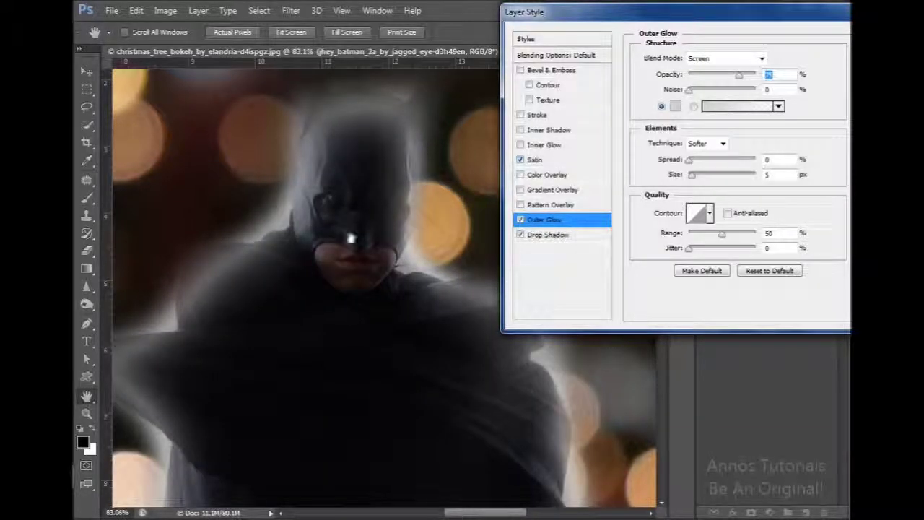
pyautogui.click(521, 145)
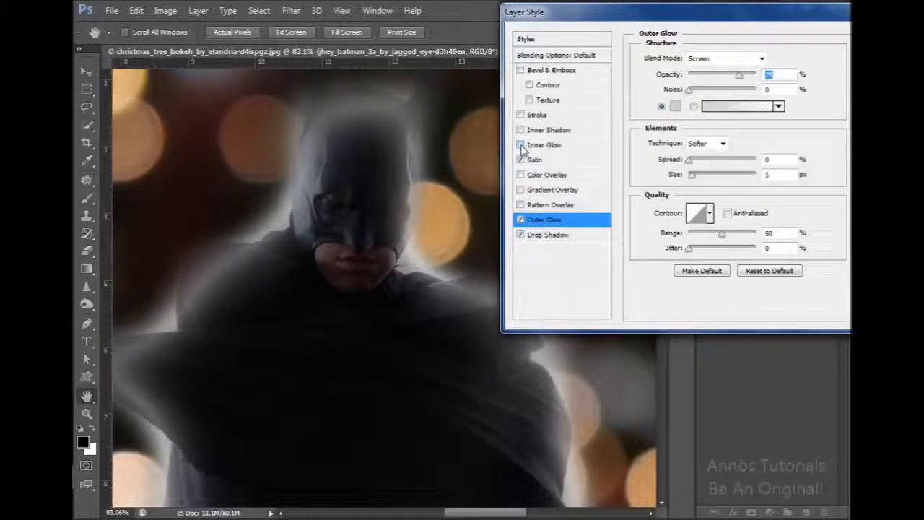
# Step: Set the Inner Glow colour to pale cyan b2dada
pyautogui.click(545, 147)
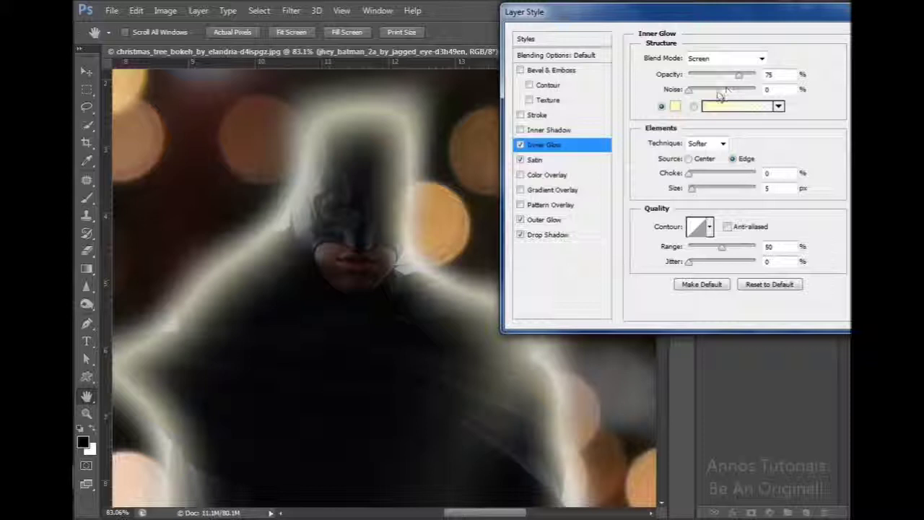
pyautogui.click(677, 108)
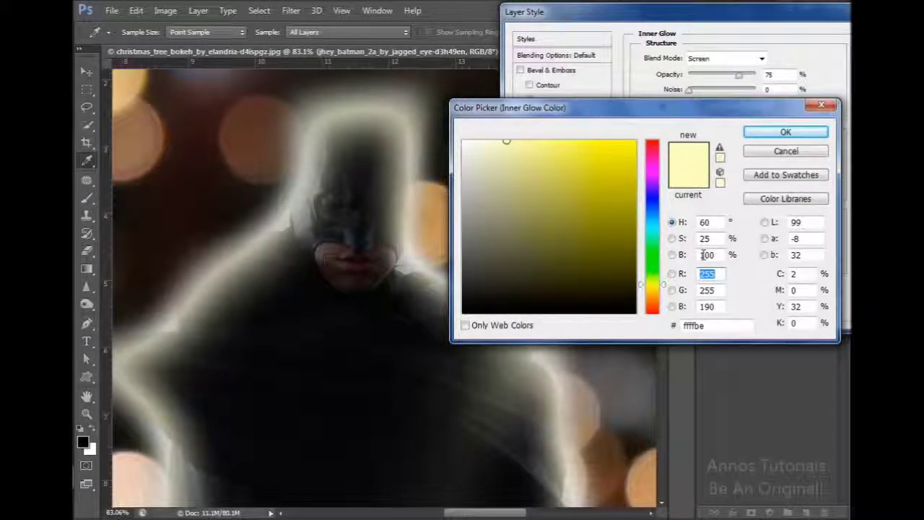
pyautogui.doubleClick(729, 326)
pyautogui.write('b')
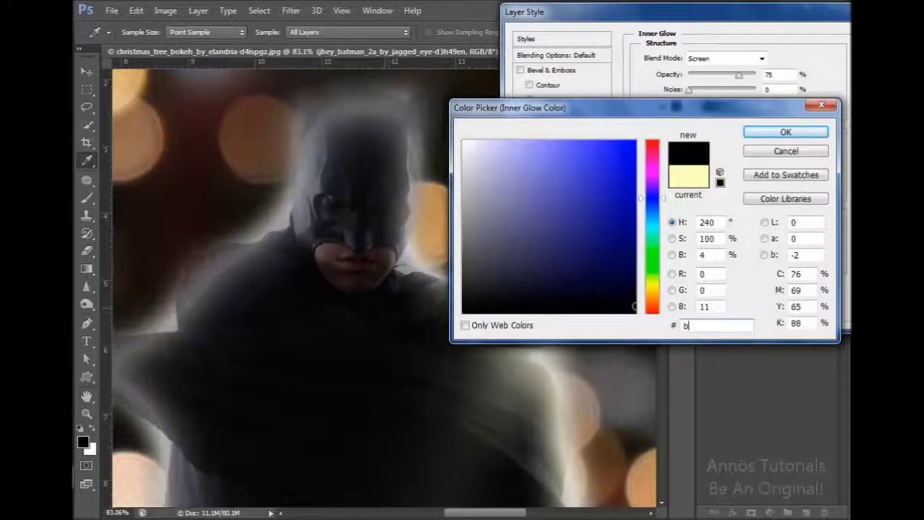
pyautogui.write('2dada')
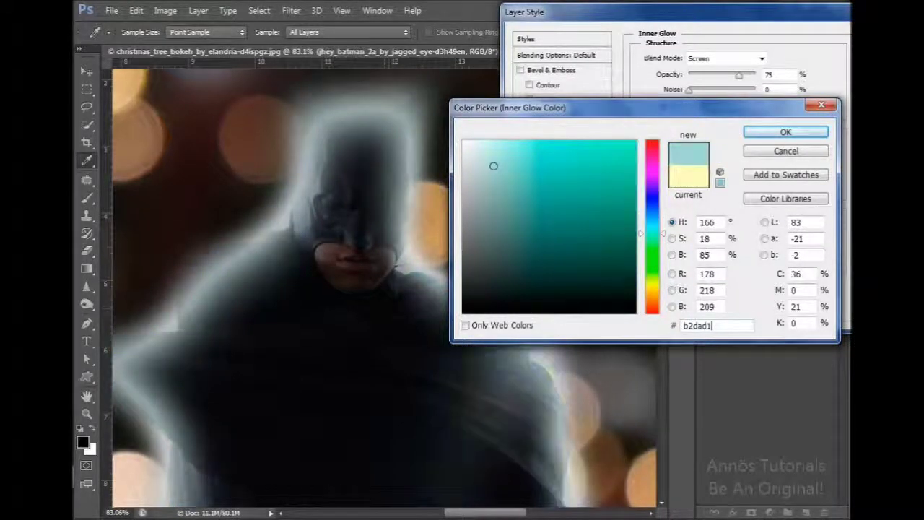
pyautogui.press('Return')
# Step: Enable Inner Shadow on the figure and bring up its settings
pyautogui.click(519, 219)
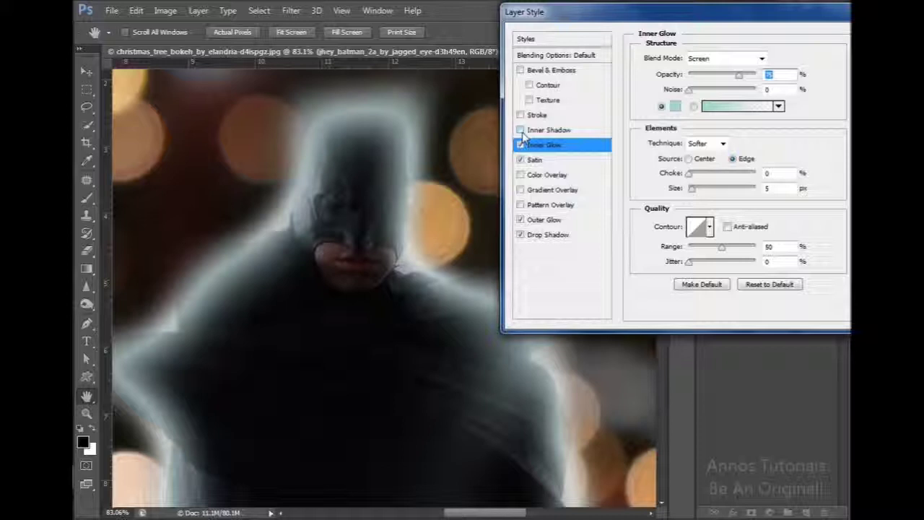
pyautogui.click(521, 131)
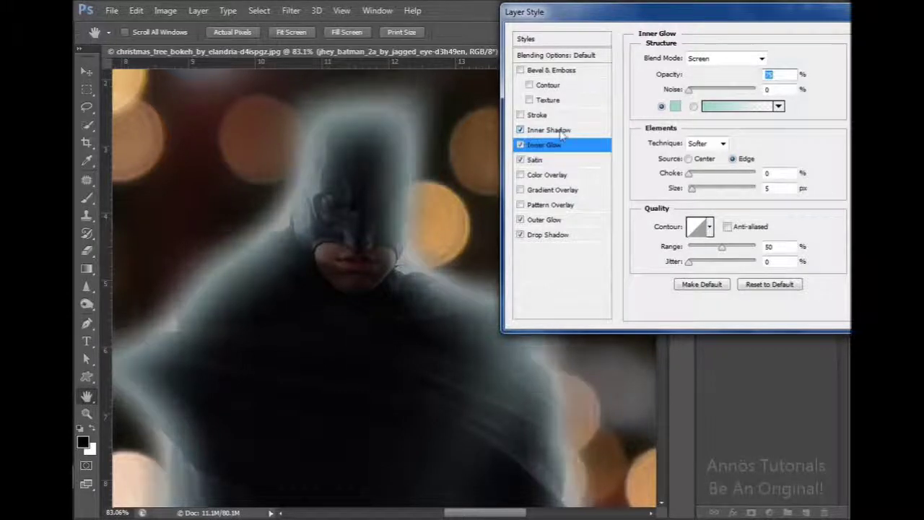
pyautogui.click(553, 145)
pyautogui.click(552, 130)
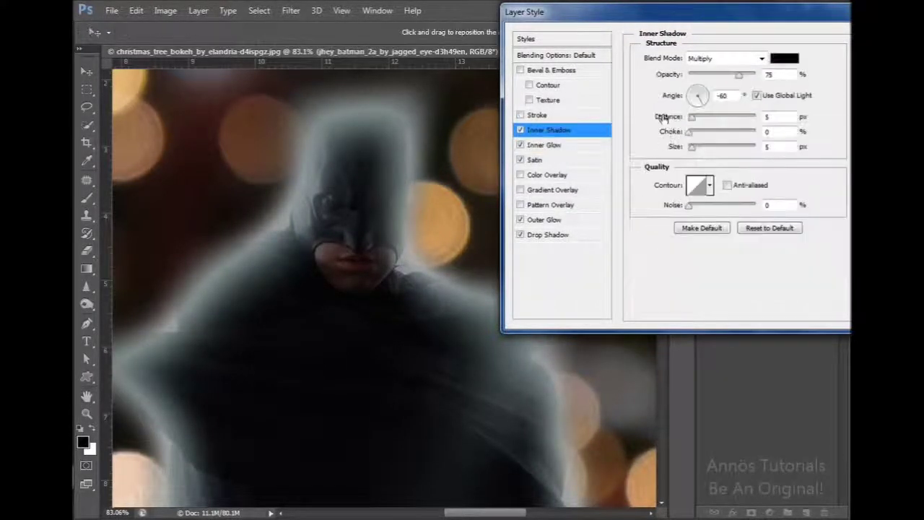
# Step: Make the Inner Shadow orange-yellow ddb733 and enable Color Overlay on the figure
pyautogui.click(779, 61)
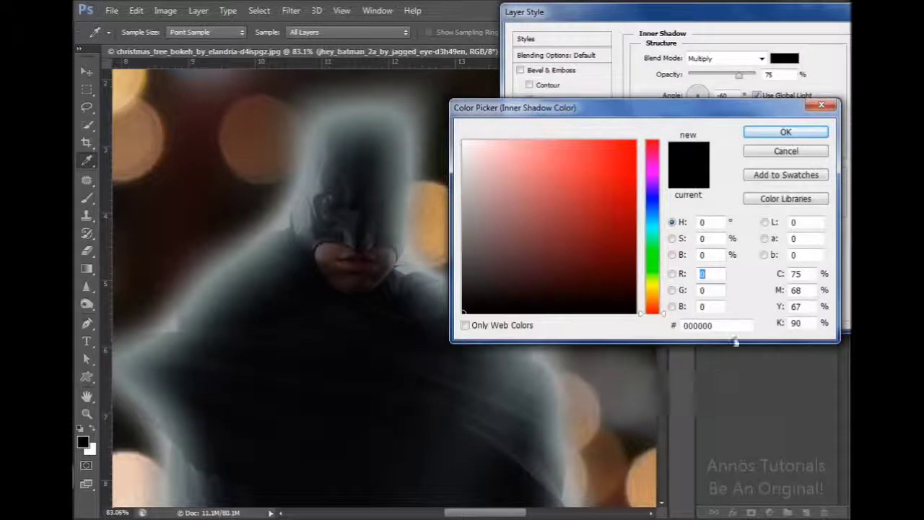
pyautogui.click(737, 324)
pyautogui.write('dd')
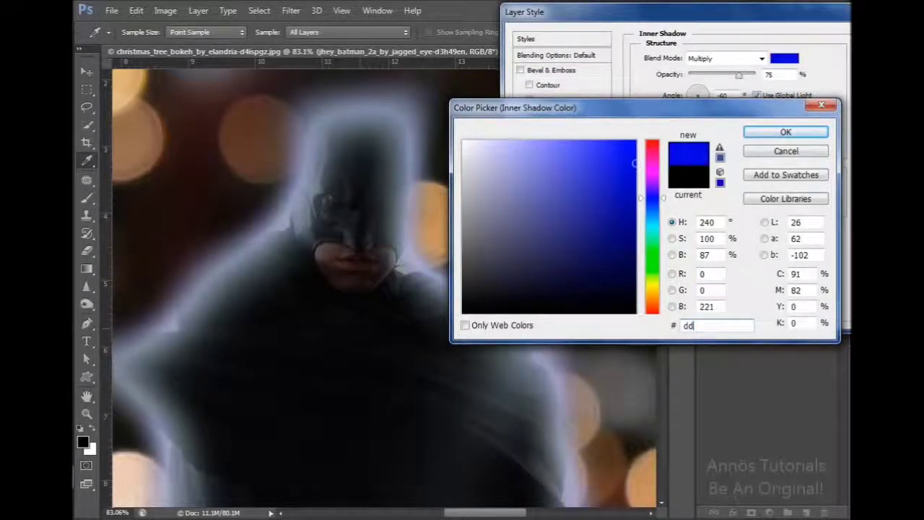
pyautogui.write('b733')
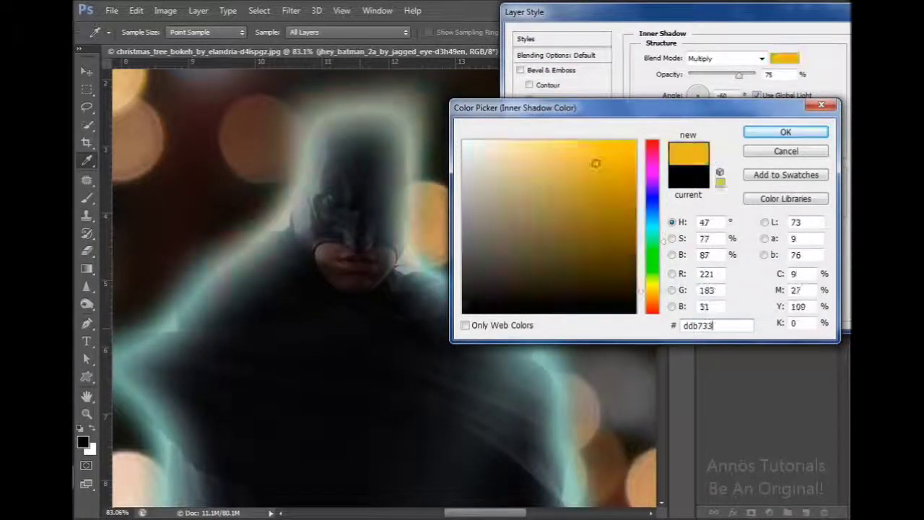
pyautogui.press('Return')
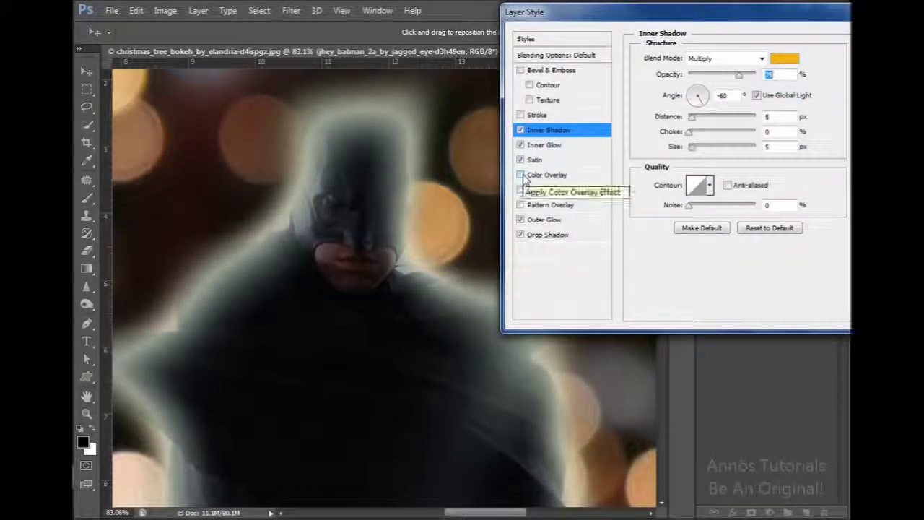
pyautogui.click(521, 176)
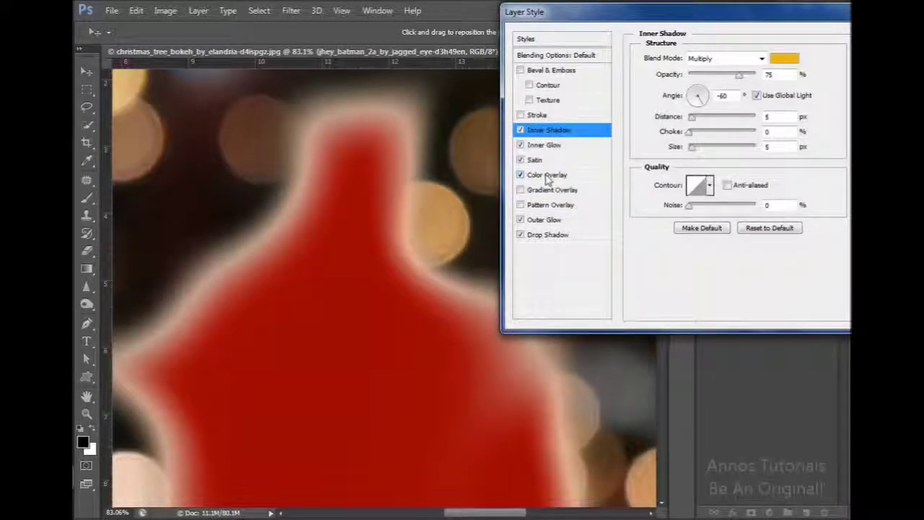
# Step: Set the Color Overlay colour to dark teal 406867
pyautogui.click(546, 175)
pyautogui.doubleClick(771, 75)
pyautogui.click(785, 59)
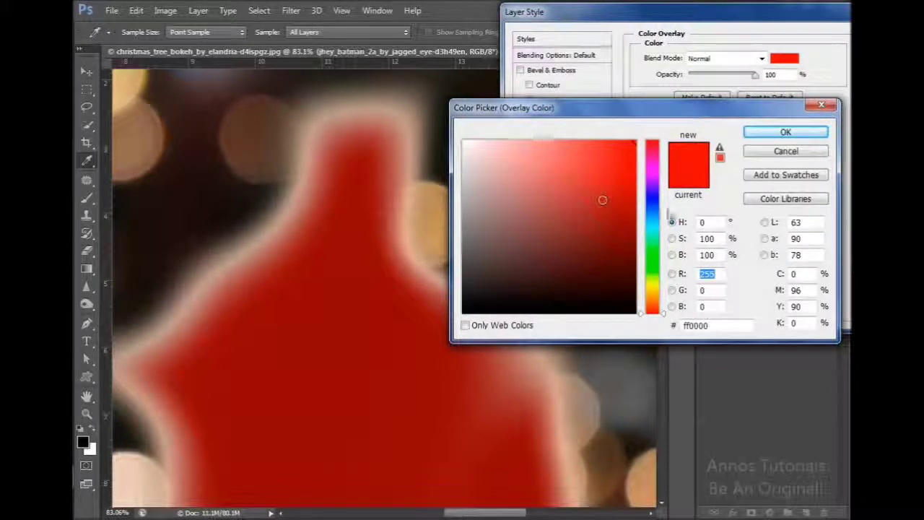
pyautogui.click(715, 326)
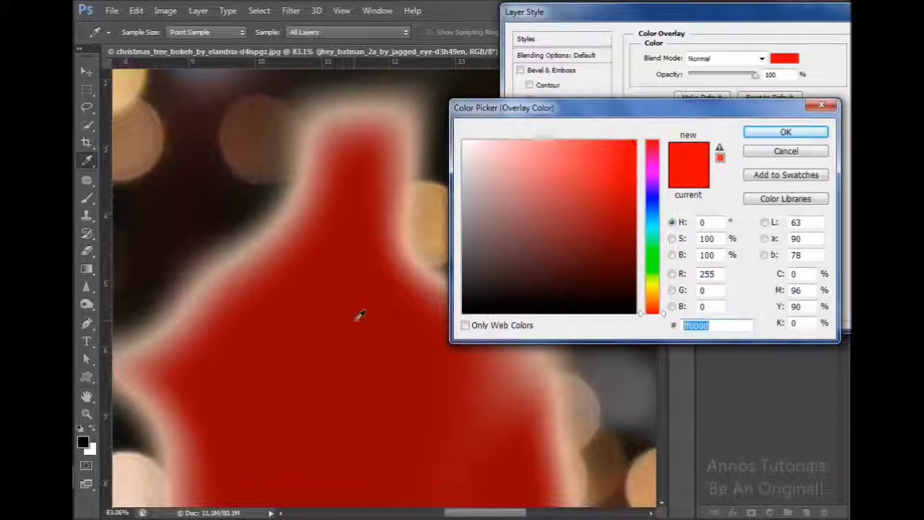
pyautogui.write('406867')
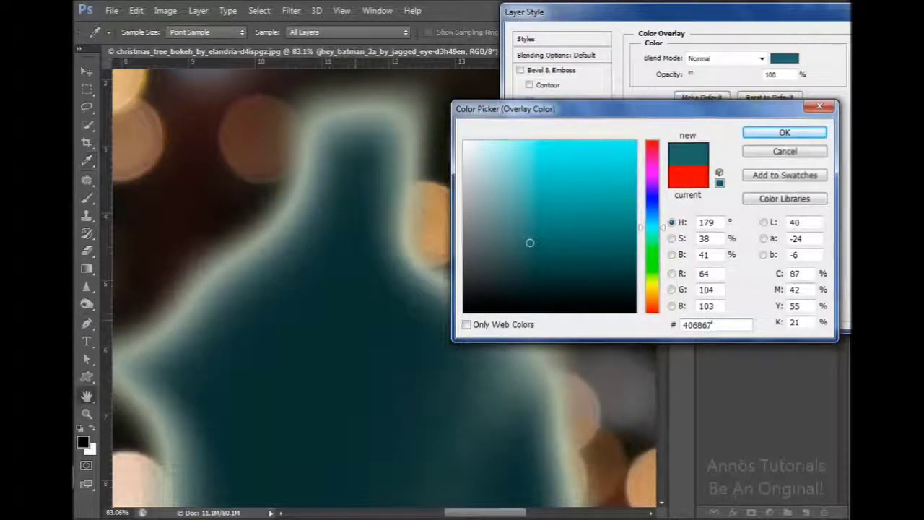
pyautogui.press('Return')
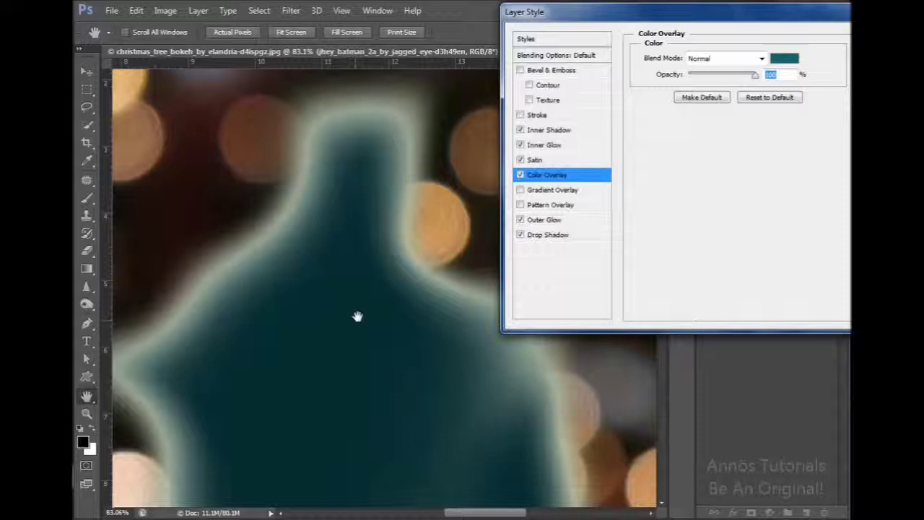
# Step: Switch the overlay to Soft Light, lower its opacity to 30, and close Layer Style
pyautogui.click(735, 61)
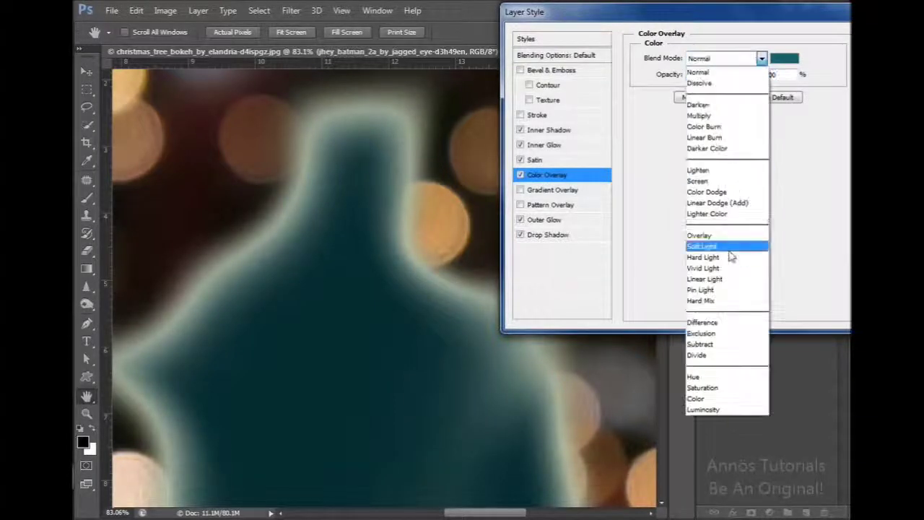
pyautogui.click(727, 244)
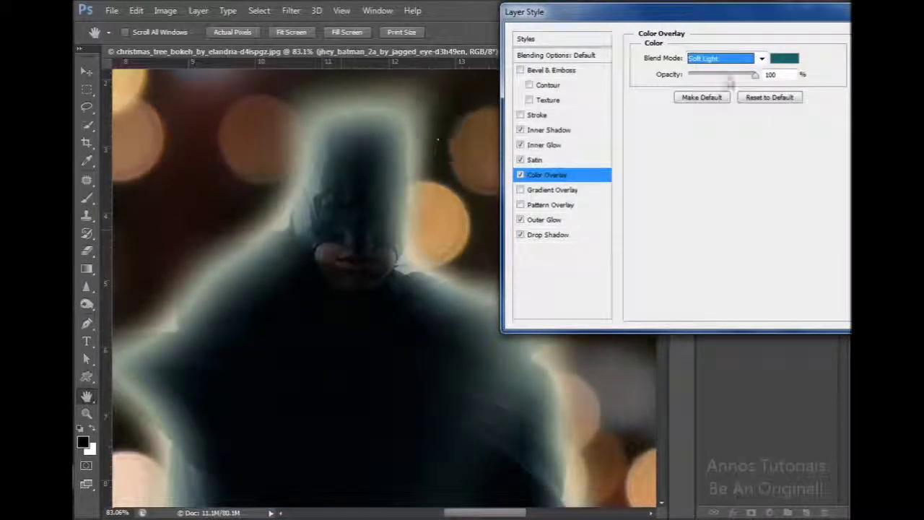
pyautogui.press('Tab')
pyautogui.write('30')
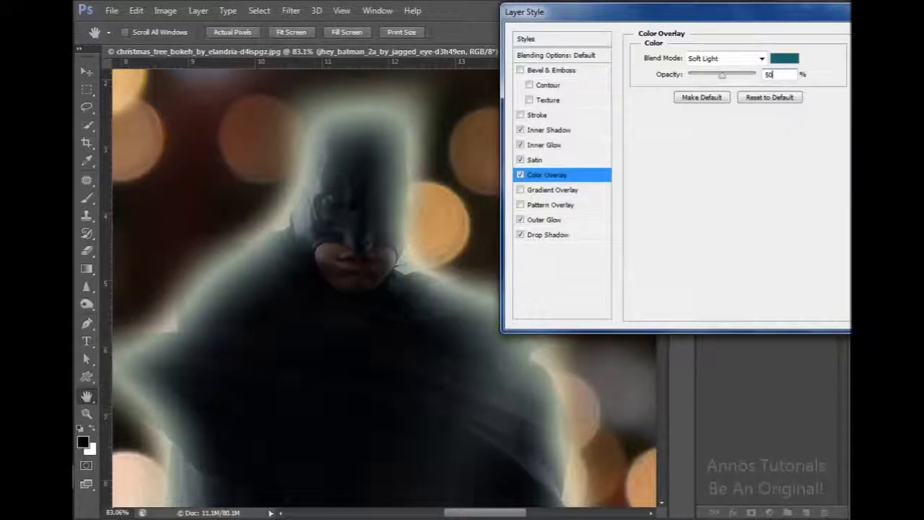
pyautogui.press('Return')
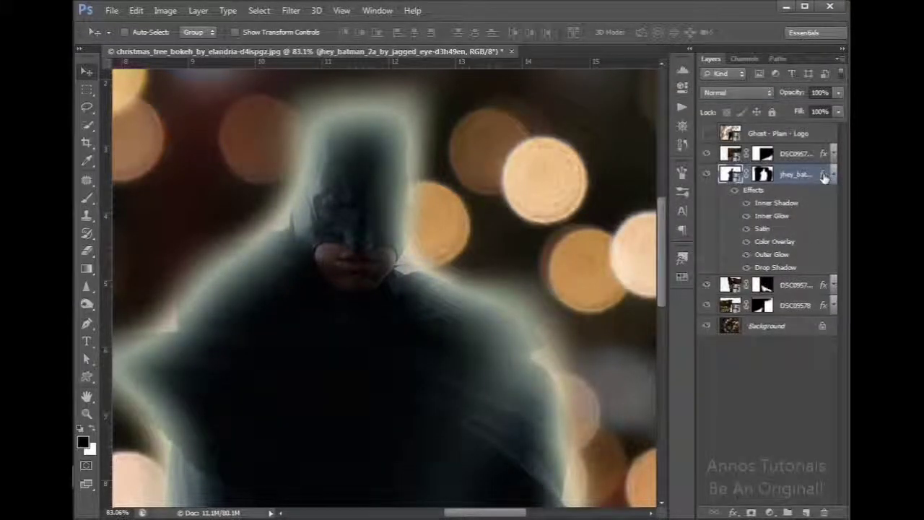
# Step: Add Bevel & Emboss to the Batman layer's styles, confirm, and fit the image on screen
pyautogui.doubleClick(824, 177)
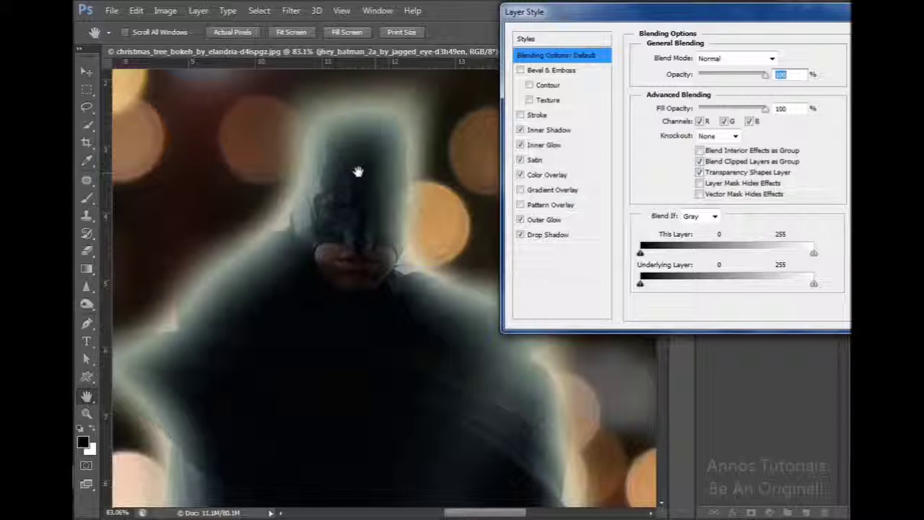
pyautogui.click(520, 71)
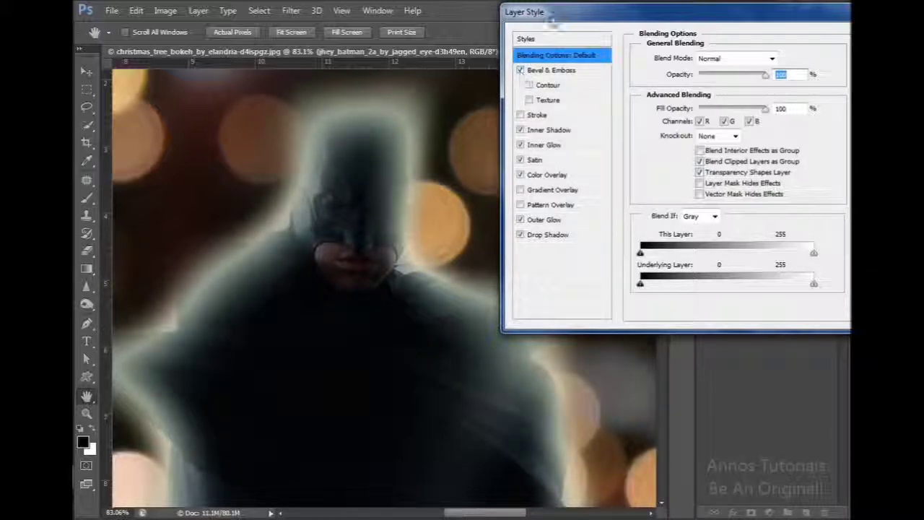
pyautogui.moveTo(552, 13); pyautogui.dragTo(422, 30)
pyautogui.click(764, 74)
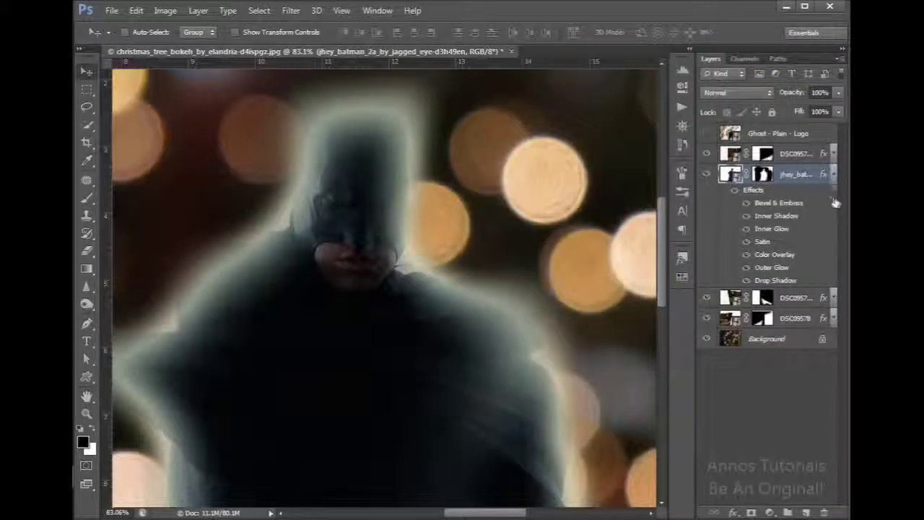
pyautogui.hotkey('ctrl', '0')
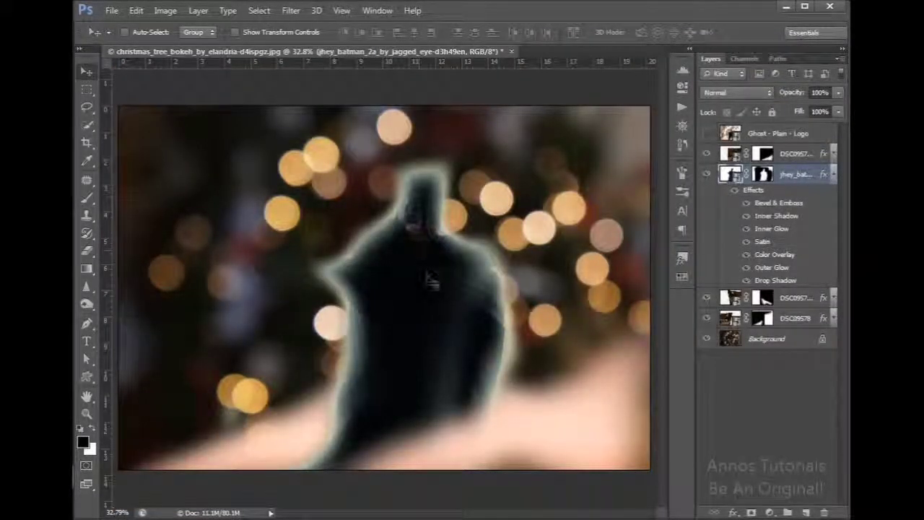
# Step: Add a Hue/Saturation adjustment with the Red Boost preset directly above the Background layer
pyautogui.click(779, 344)
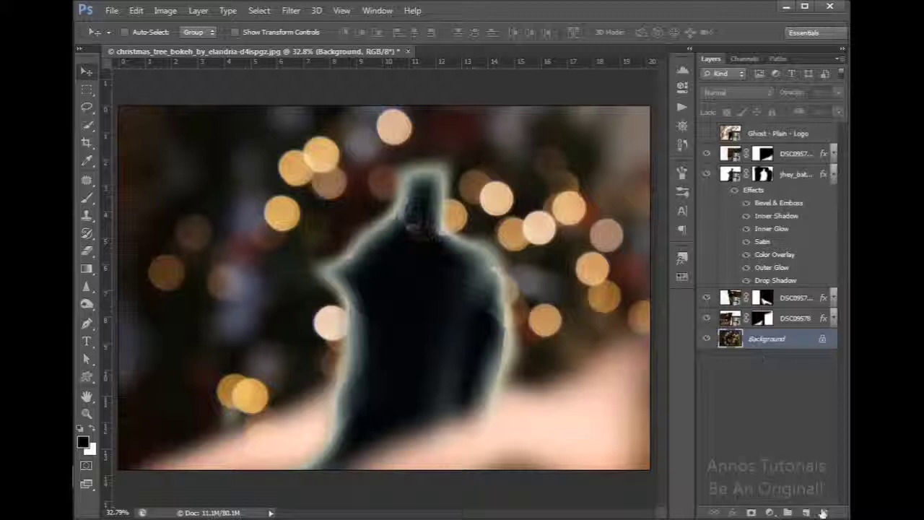
pyautogui.click(769, 513)
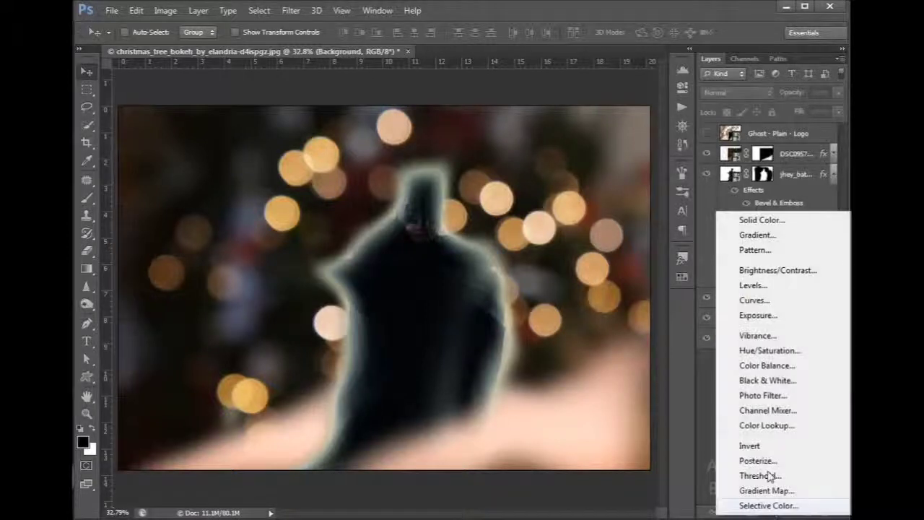
pyautogui.click(767, 351)
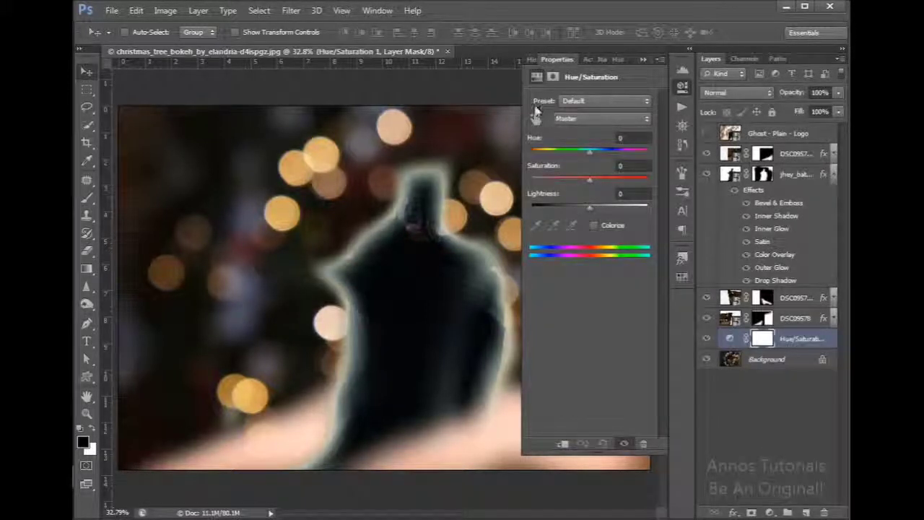
pyautogui.click(578, 104)
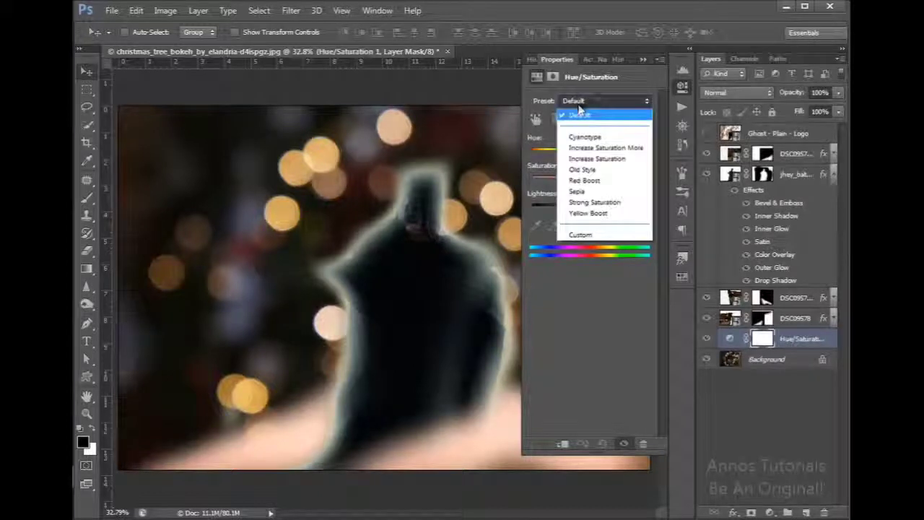
pyautogui.click(587, 180)
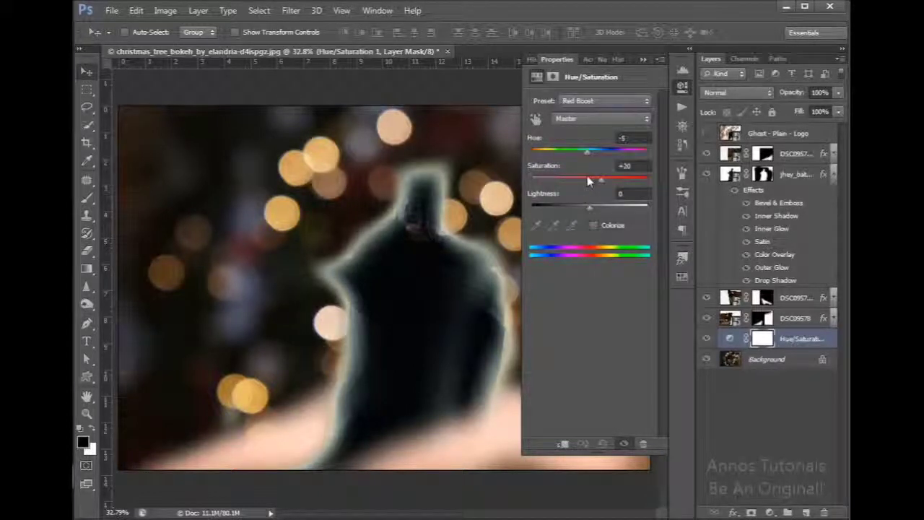
pyautogui.click(643, 60)
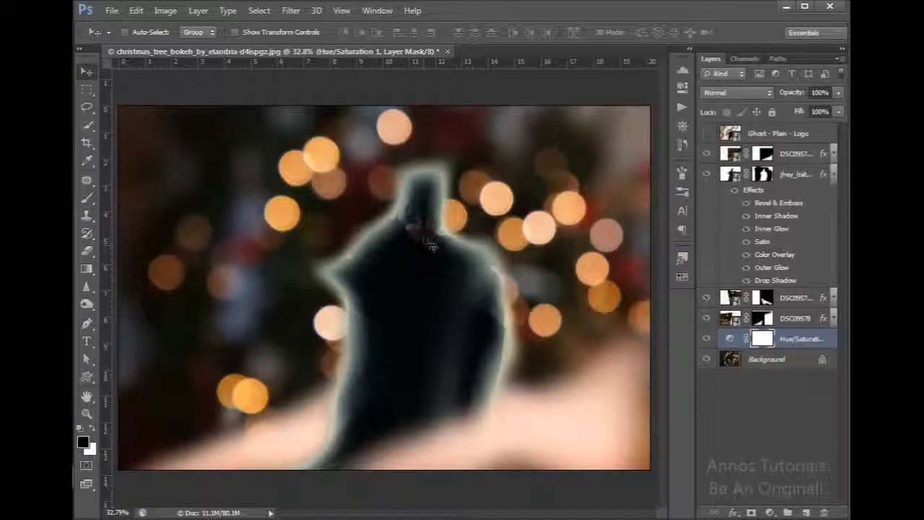
# Step: Add a Brightness/Contrast adjustment layer with Brightness set to 148
pyautogui.click(771, 513)
pyautogui.click(785, 267)
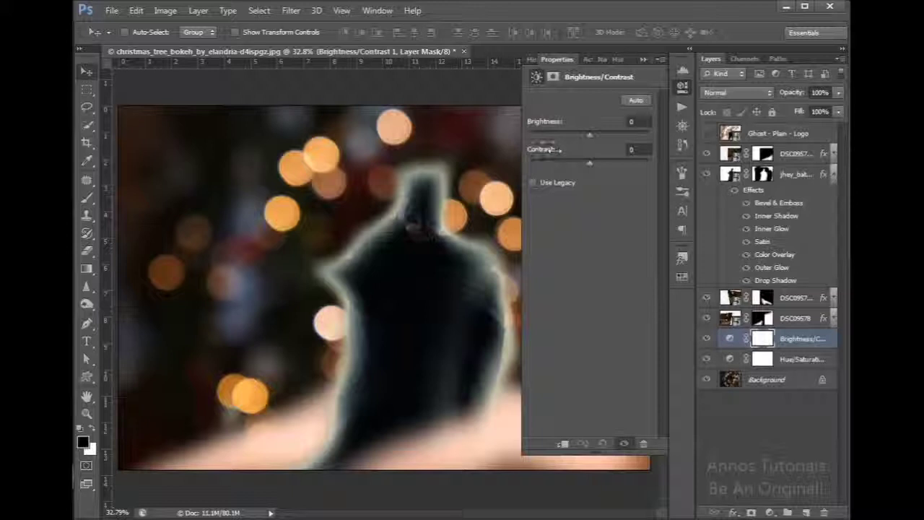
pyautogui.moveTo(589, 128); pyautogui.dragTo(622, 128)
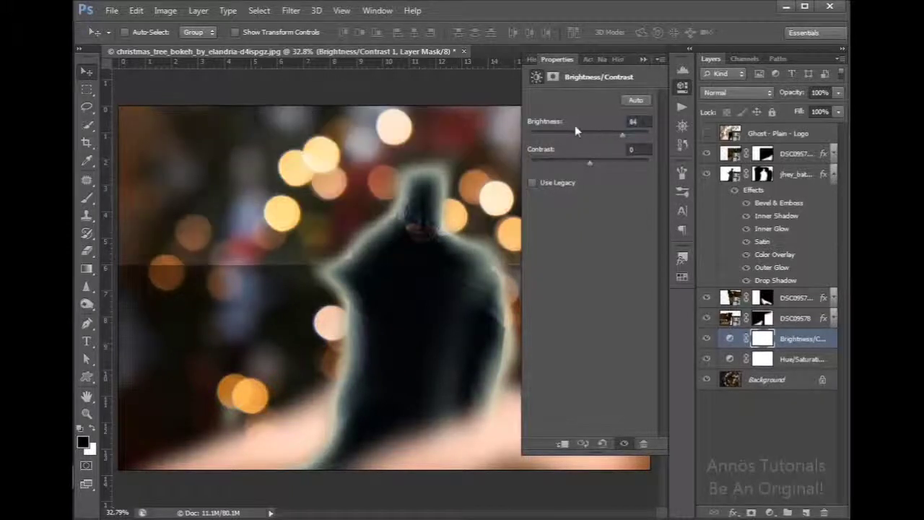
pyautogui.moveTo(549, 129)
pyautogui.mouseDown()
pyautogui.moveTo(587, 131)
pyautogui.moveTo(551, 124)
pyautogui.mouseUp()
pyautogui.moveTo(647, 134); pyautogui.dragTo(590, 134)
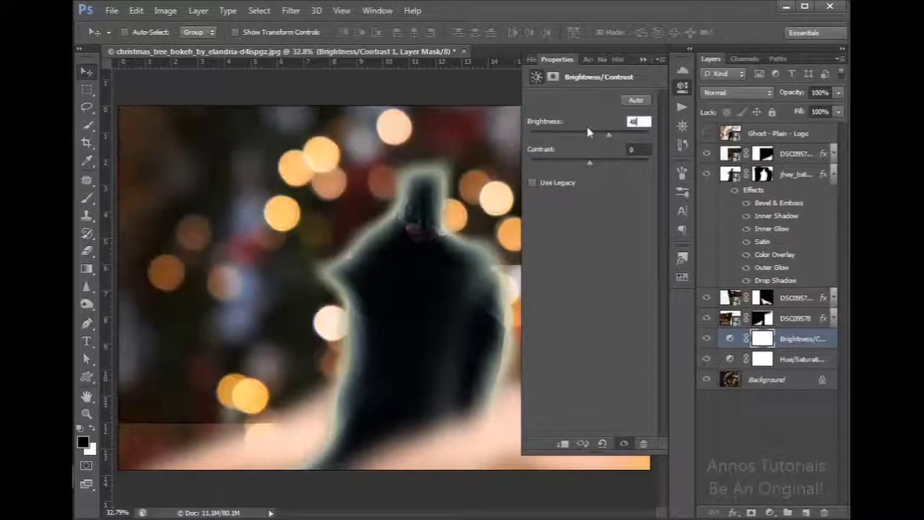
pyautogui.write('48')
pyautogui.press('Return')
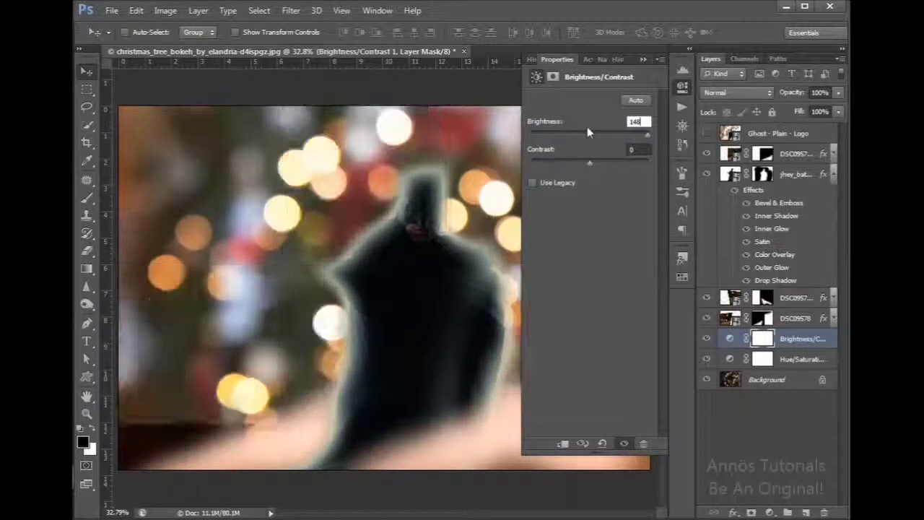
# Step: Toggle the Brightness/Contrast layer's visibility to compare the background before and after
pyautogui.click(643, 60)
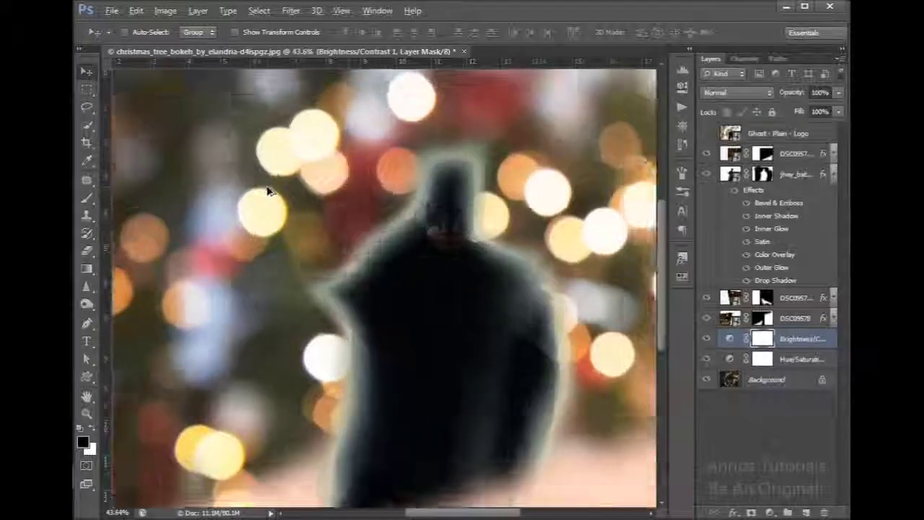
pyautogui.scroll(5, 275, 199)
pyautogui.scroll(4, 300, 288)
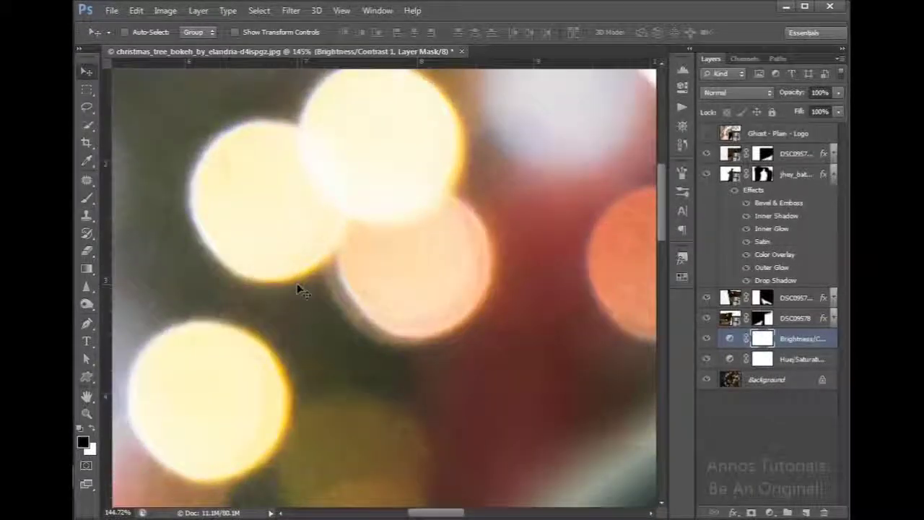
pyautogui.click(706, 339)
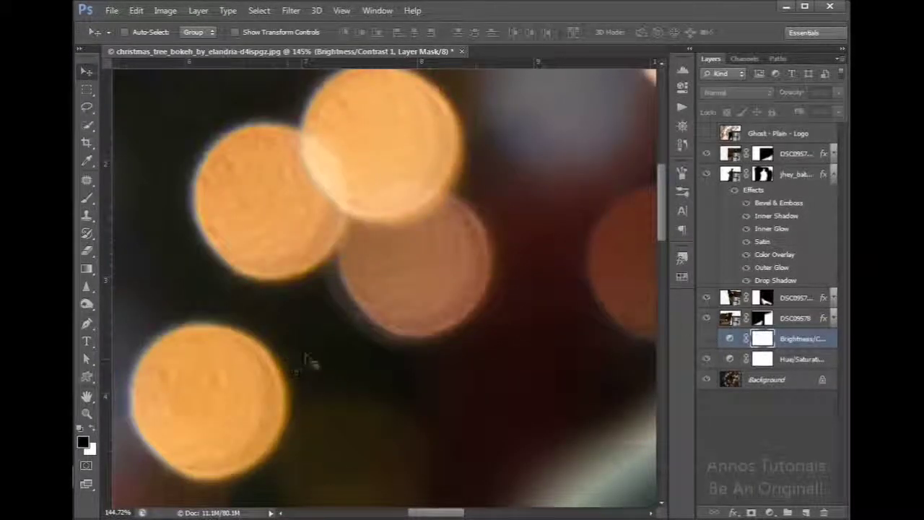
pyautogui.click(707, 339)
pyautogui.scroll(-6, 413, 314)
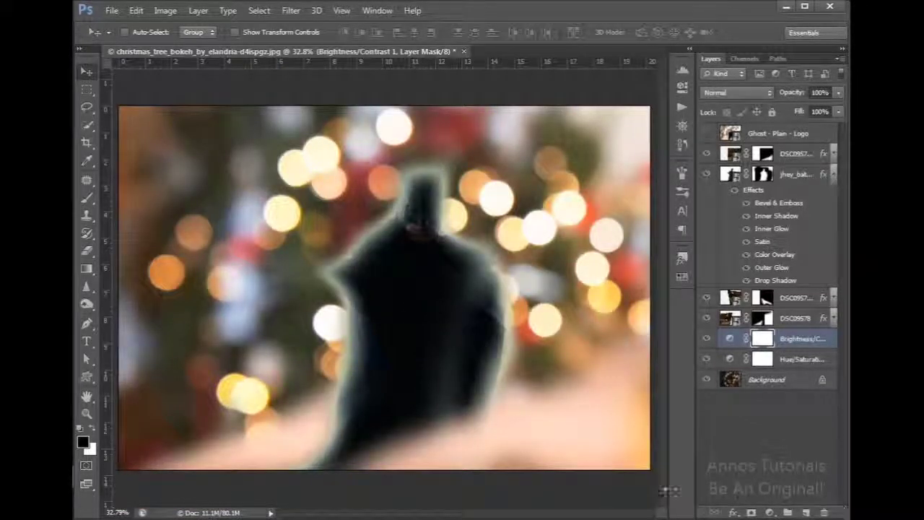
pyautogui.click(769, 512)
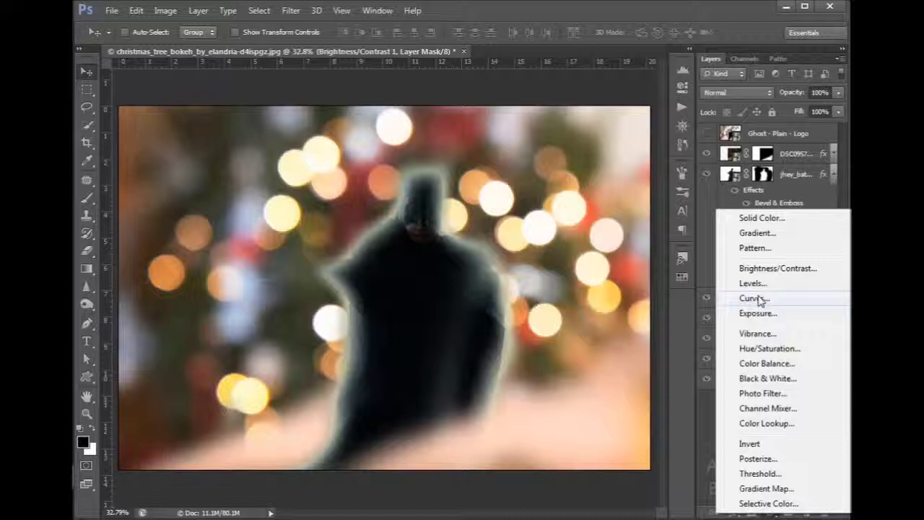
# Step: Add a Curves adjustment with the Increase Contrast (RGB) preset
pyautogui.click(757, 299)
pyautogui.click(614, 101)
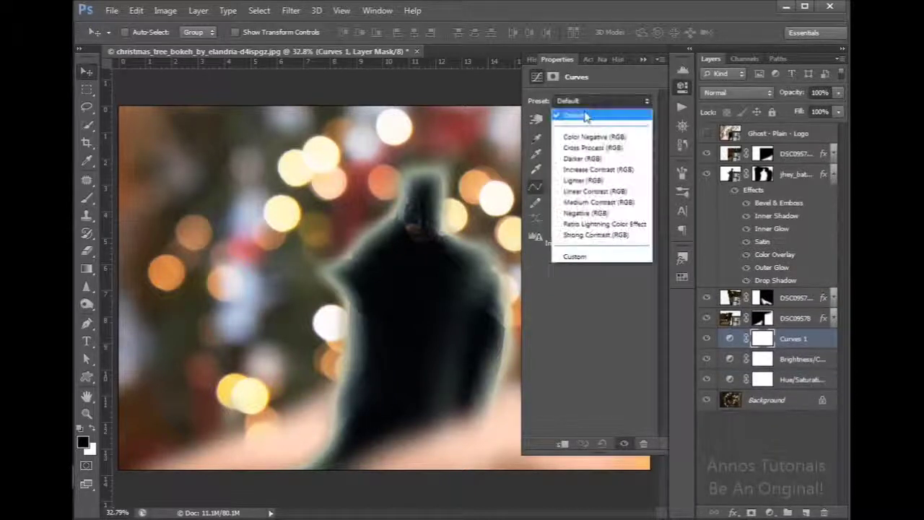
pyautogui.click(617, 172)
pyautogui.click(643, 60)
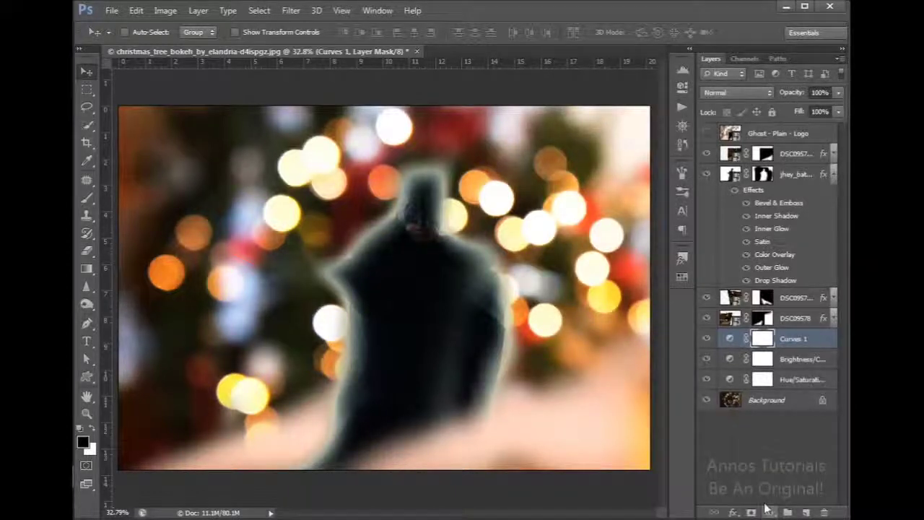
# Step: Add a second Hue/Saturation layer with the Sepia preset, blended in Screen mode
pyautogui.click(769, 511)
pyautogui.click(764, 344)
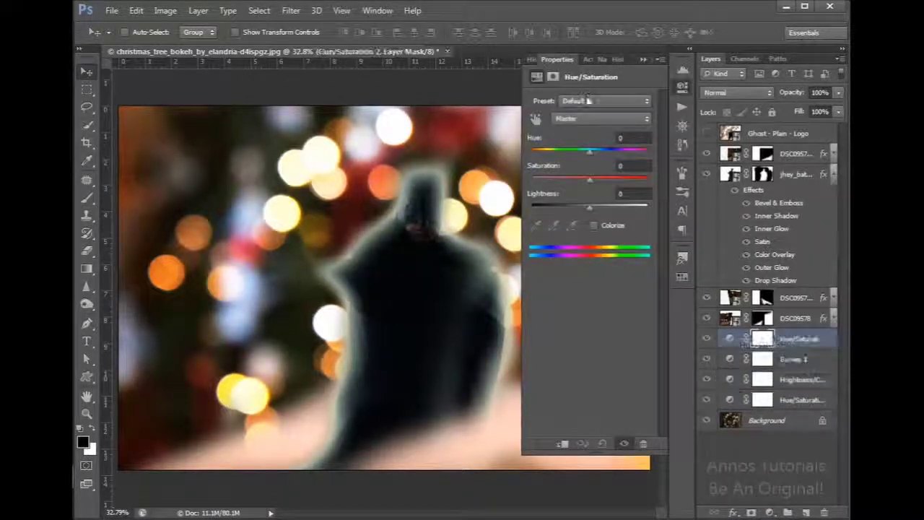
pyautogui.click(589, 101)
pyautogui.click(577, 190)
pyautogui.click(721, 93)
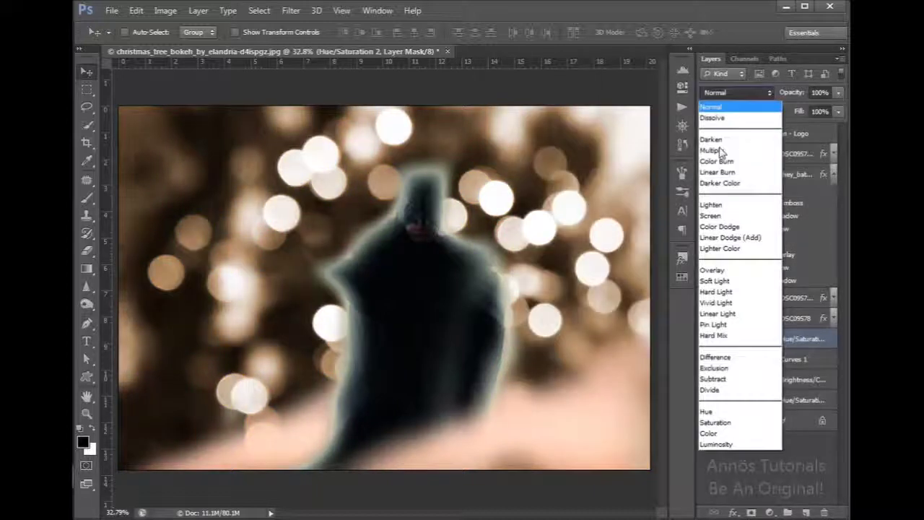
pyautogui.click(718, 216)
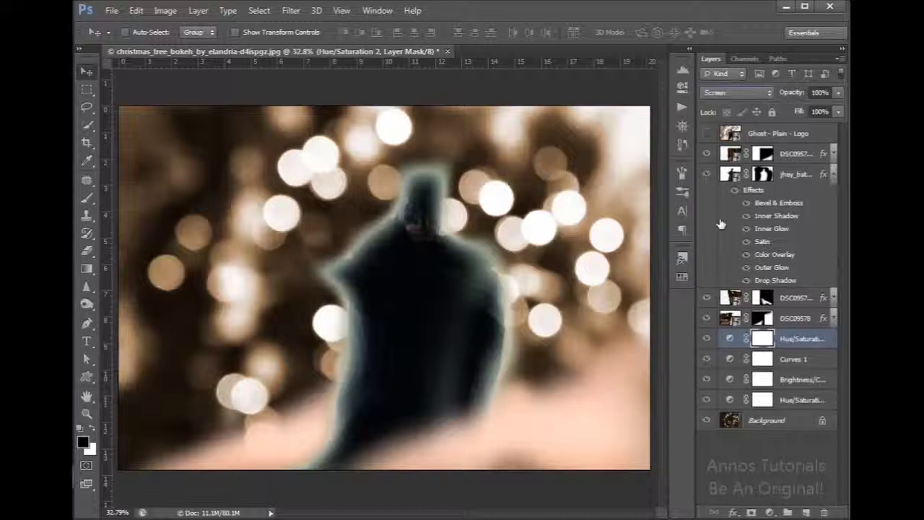